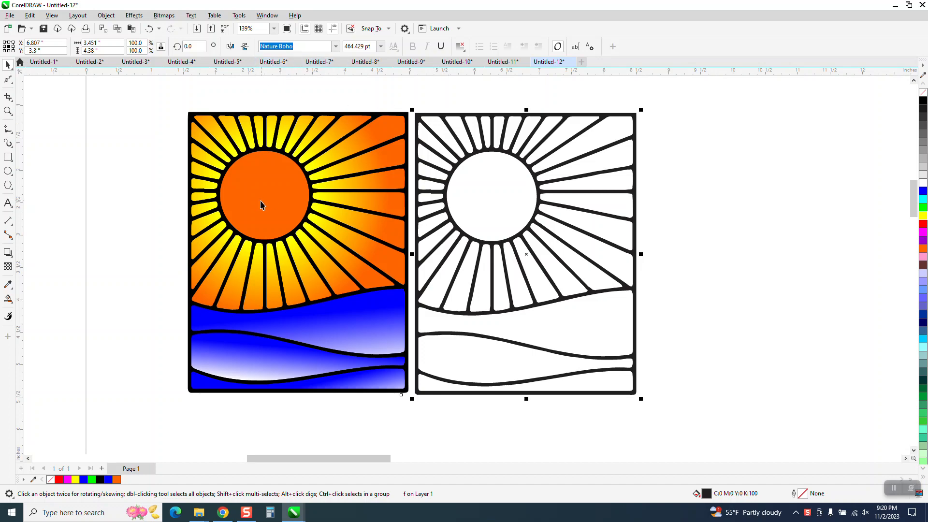
Use Smart Fill to fill the three wave sections of the uncoloured sunburst design with blue
scroll(249, 203, "down", 1)
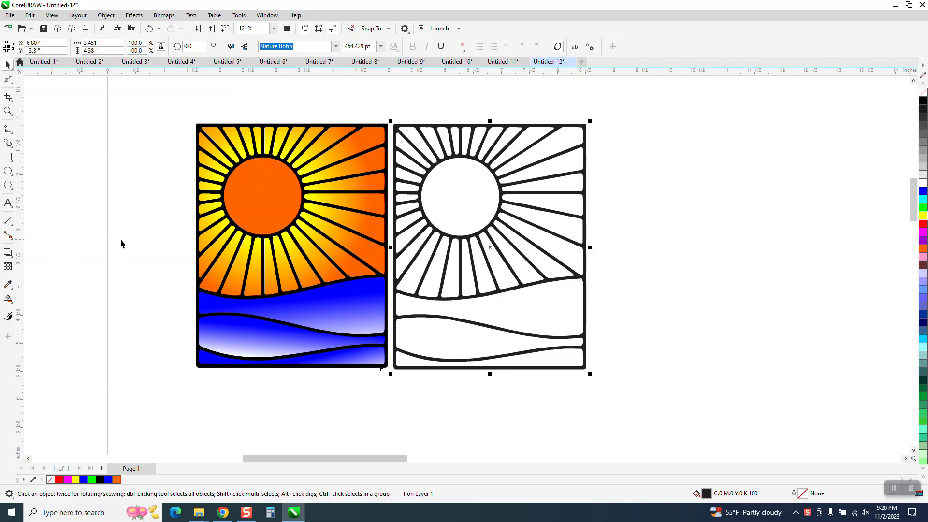
left_click(8, 299)
left_click(110, 46)
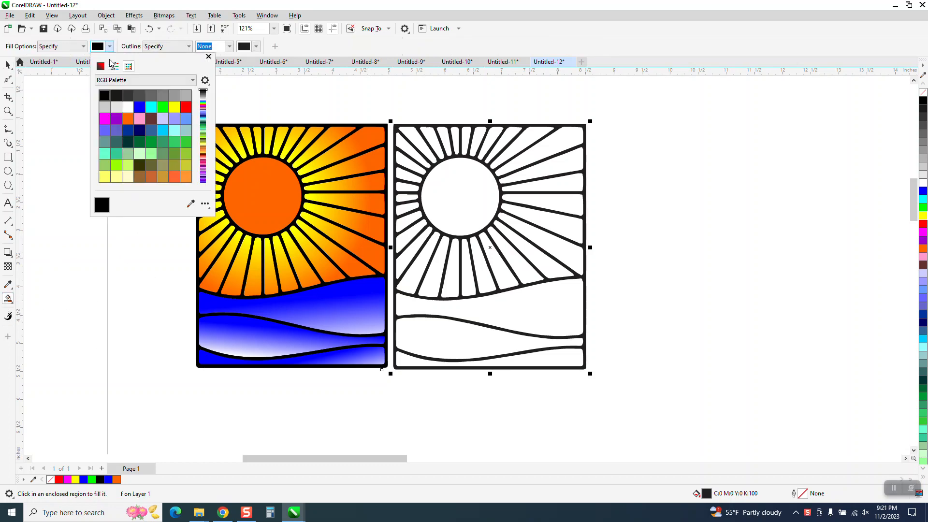
left_click(139, 108)
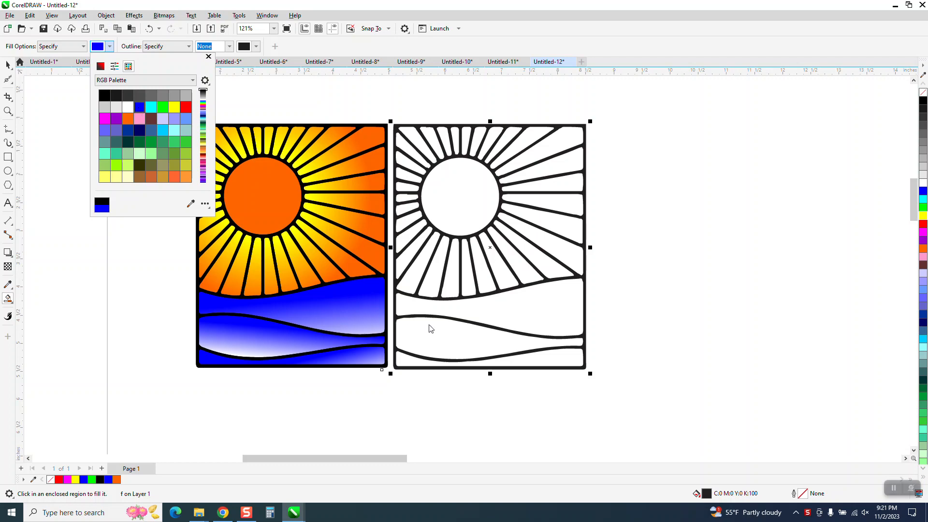
left_click(511, 318)
left_click(512, 318)
left_click(501, 337)
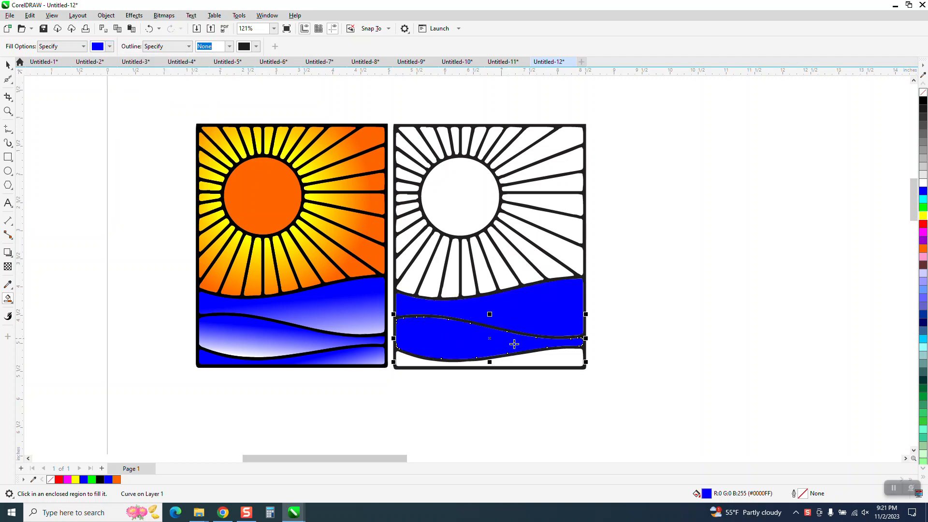
left_click(555, 354)
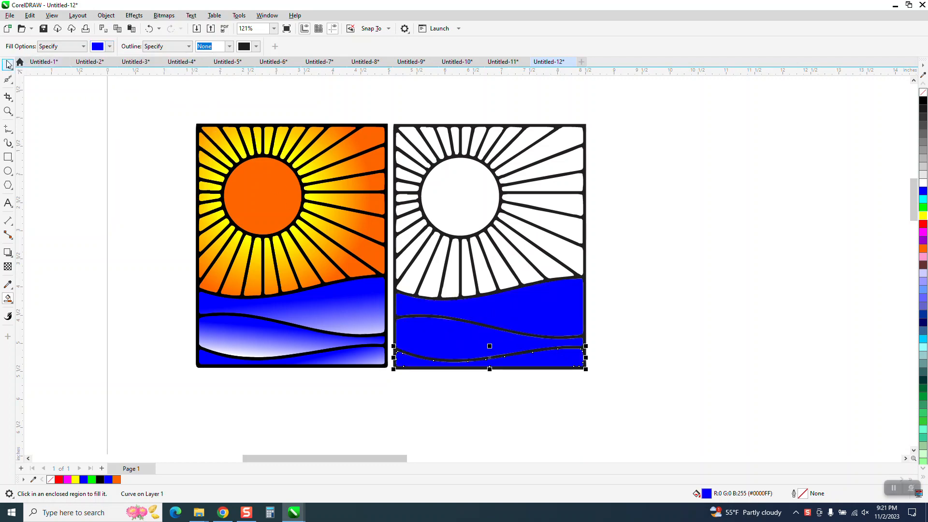
Select the black line artwork of the sunburst copy, remove its fill and give it a black outline
key("space")
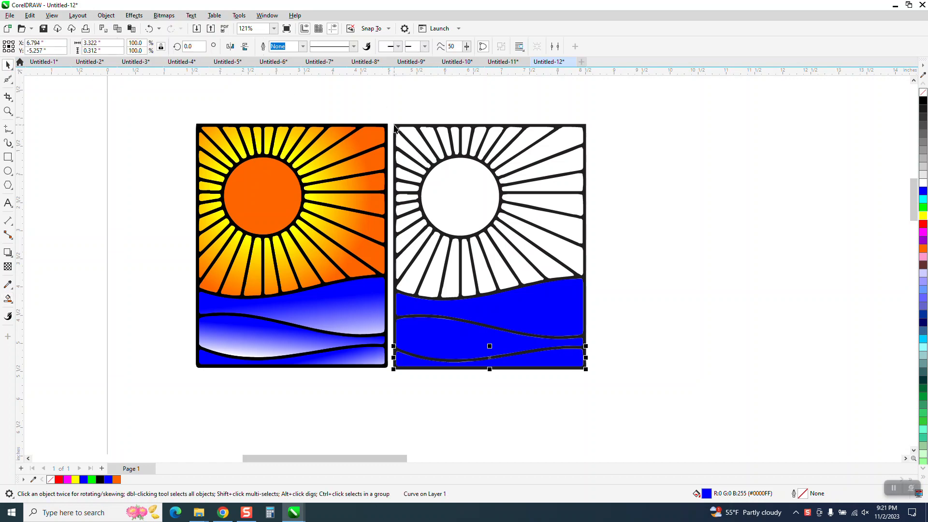
left_click(394, 126)
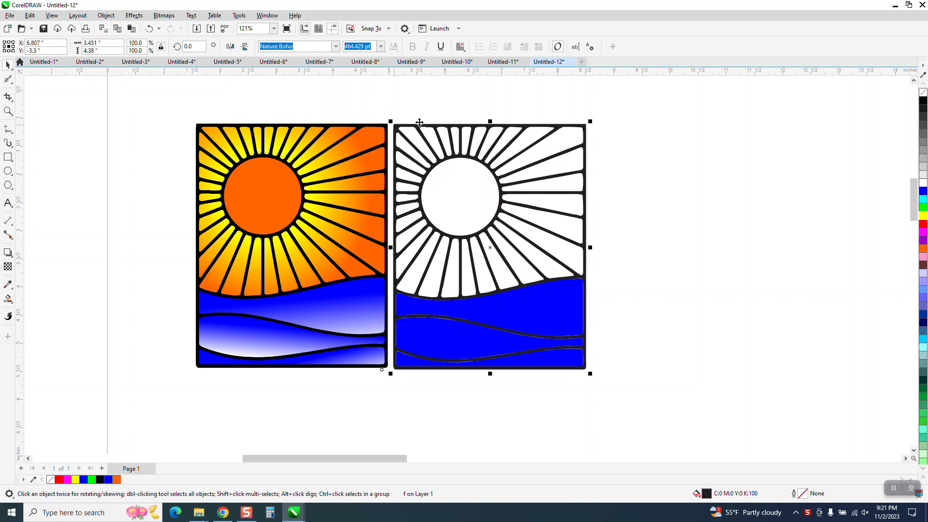
left_click(922, 94)
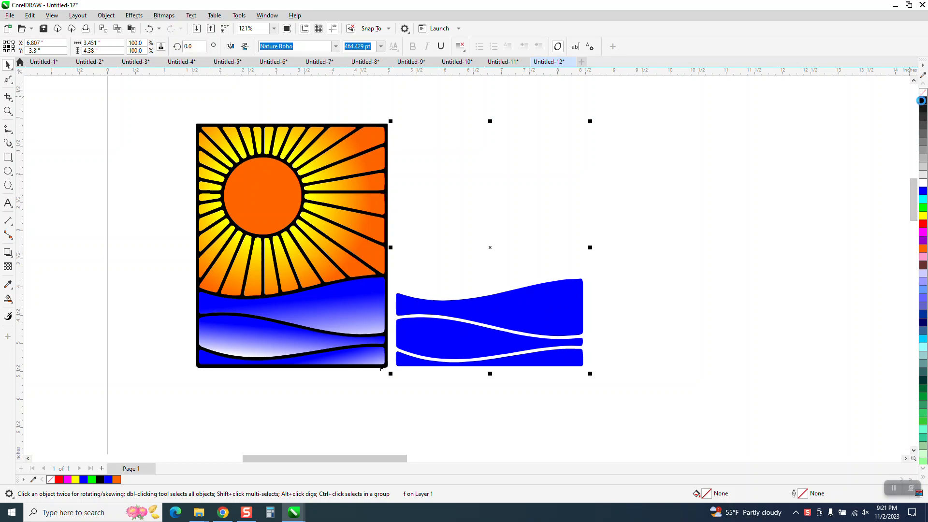
right_click(921, 101)
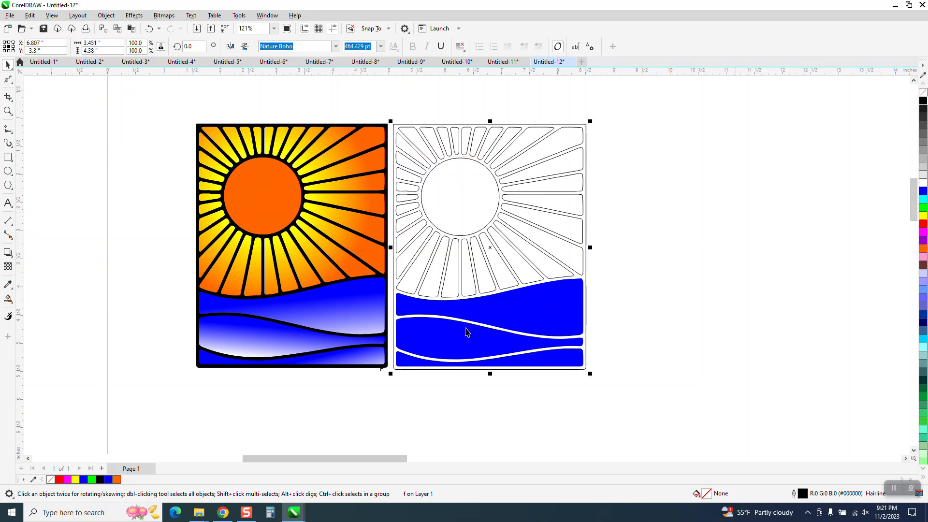
Set the Smart Fill colour to orange and fill the sun circle of the outlined design
left_click(8, 298)
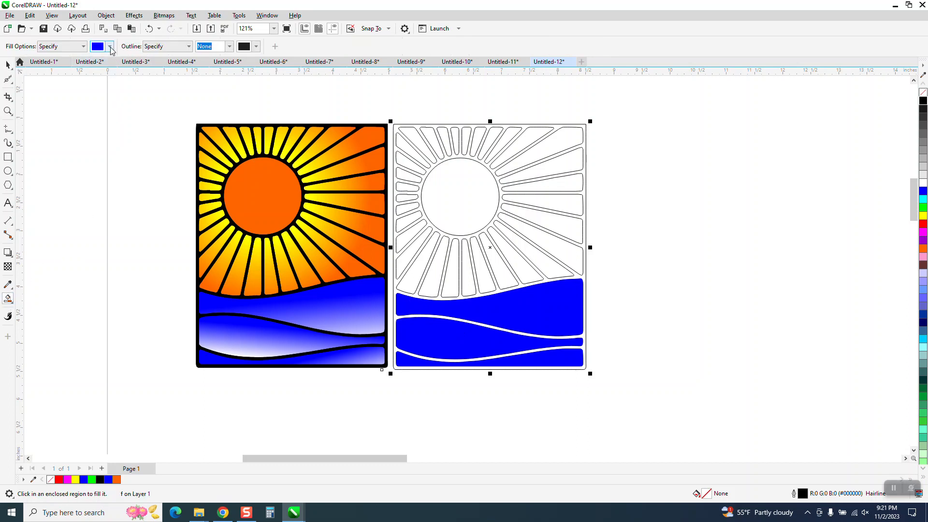
left_click(110, 46)
left_click(127, 119)
left_click(426, 193)
left_click(445, 190)
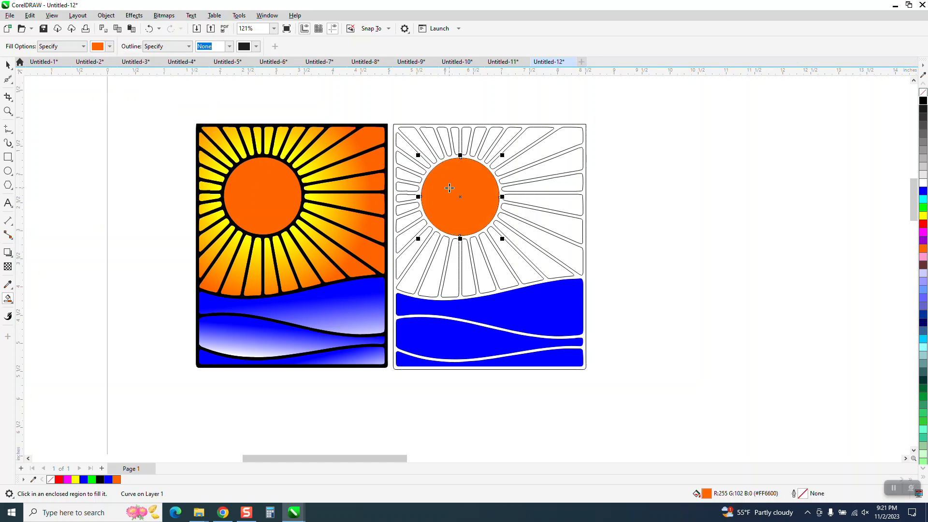
Nudge the filled sun circle to the right and delete it
key("Right")
scroll(272, 261, "down", 2)
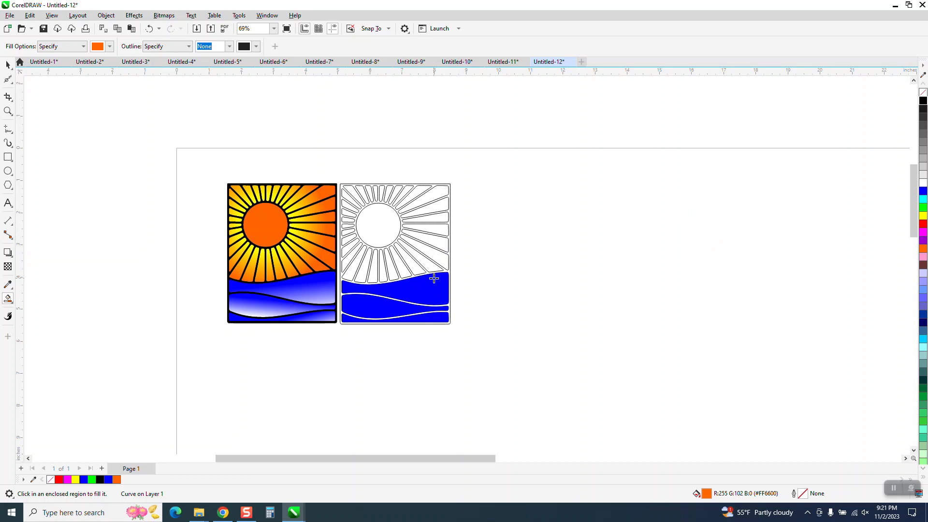
scroll(428, 281, "down", 1)
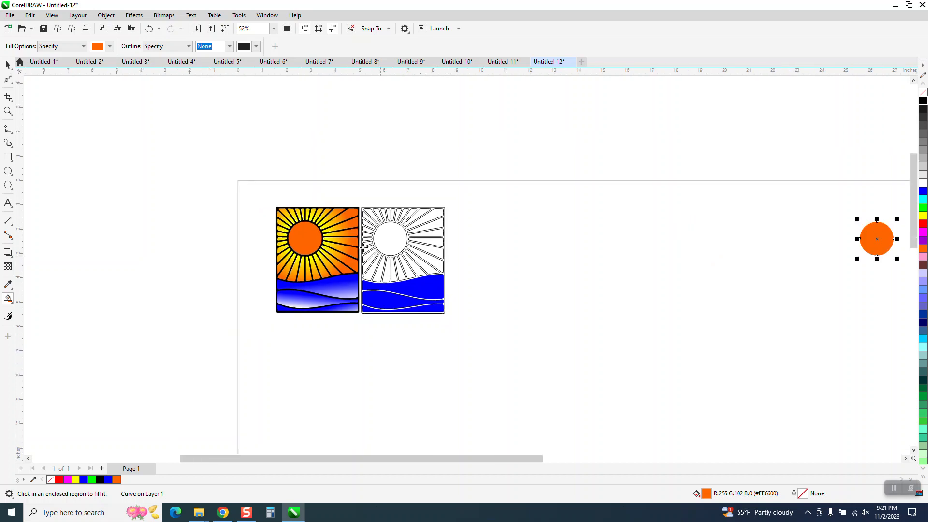
key("Delete")
Clear the selection and set the document's nudge distance to 6 inches
left_click(8, 64)
left_click_drag(359, 184, 477, 315)
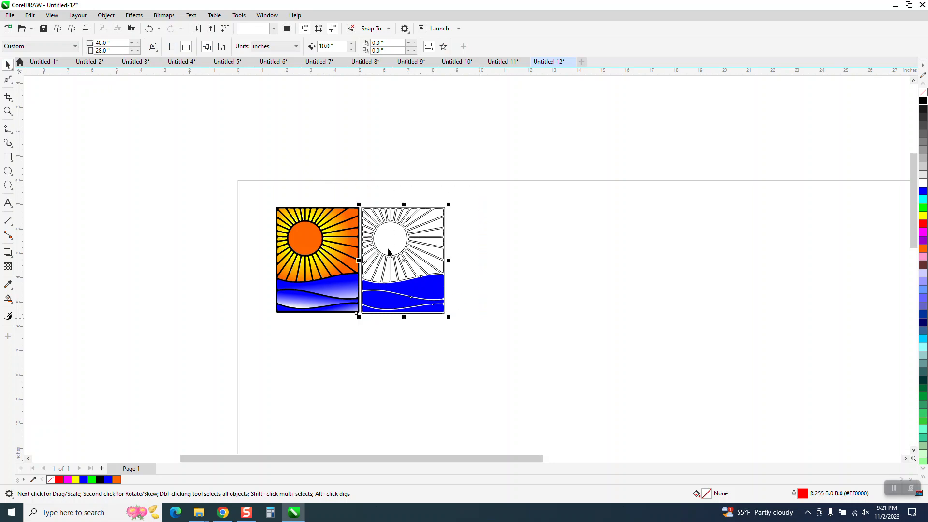
left_click(284, 158)
left_click(340, 47)
double_click(340, 46)
type("6")
Smart-fill the sun circle with orange and nudge the new shape 12 inches right, clear of the design
left_click(8, 297)
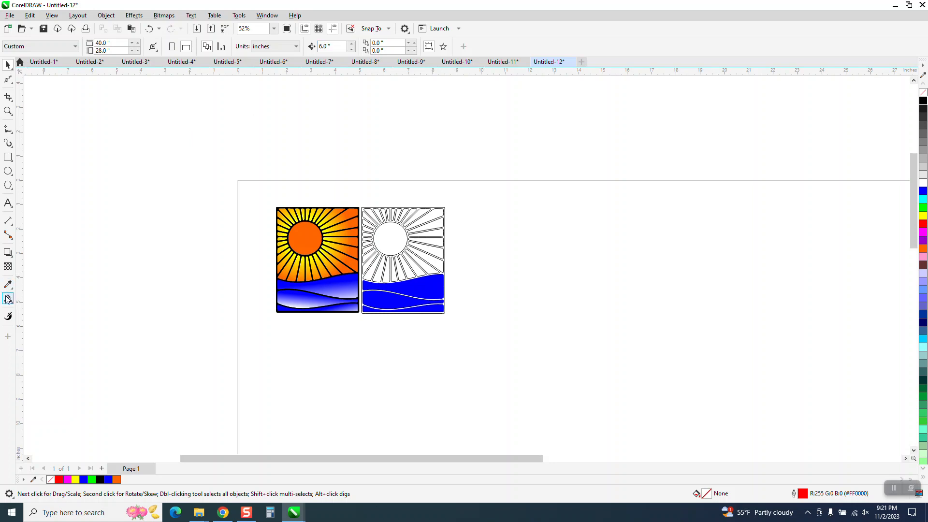
left_click(379, 237)
key("Right")
key("Right")
Smart-fill every ray around the sun in the outlined design with orange
key("z")
left_click_drag(356, 198, 539, 373)
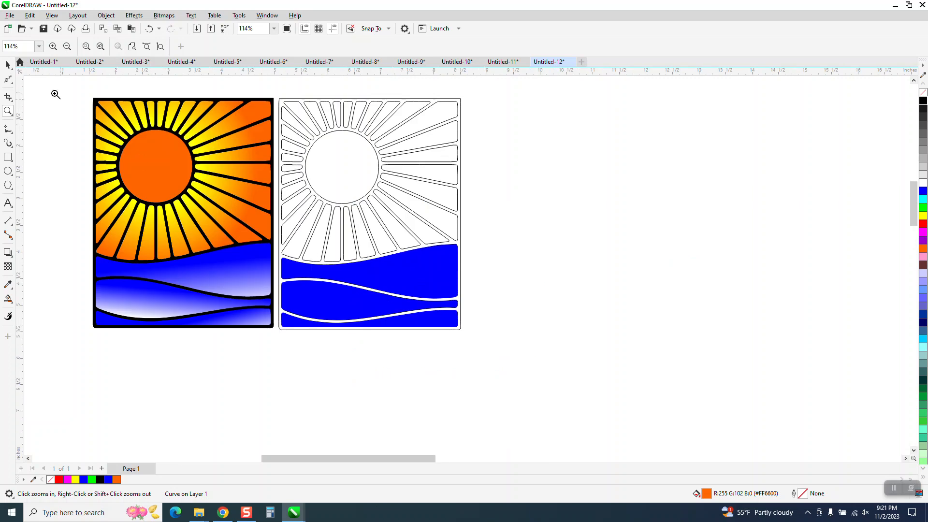
left_click(11, 65)
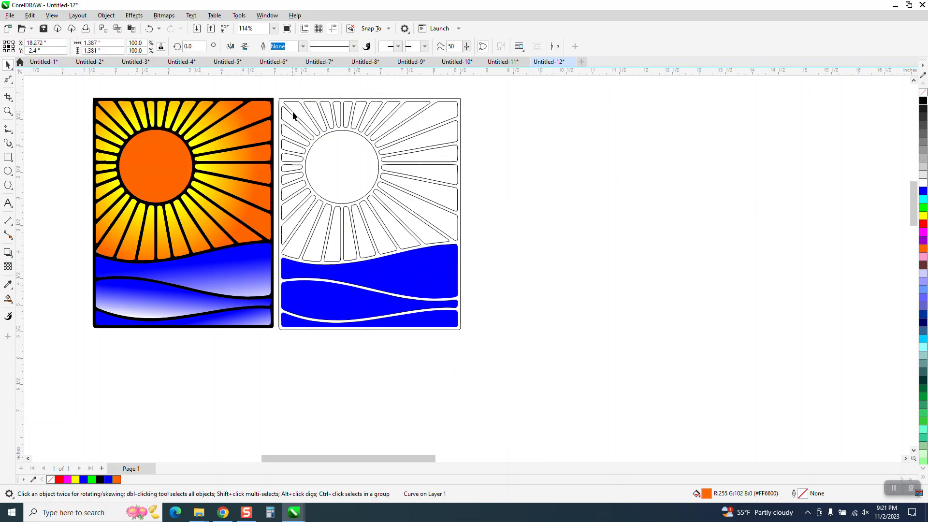
left_click(8, 298)
left_click(316, 119)
left_click(298, 130)
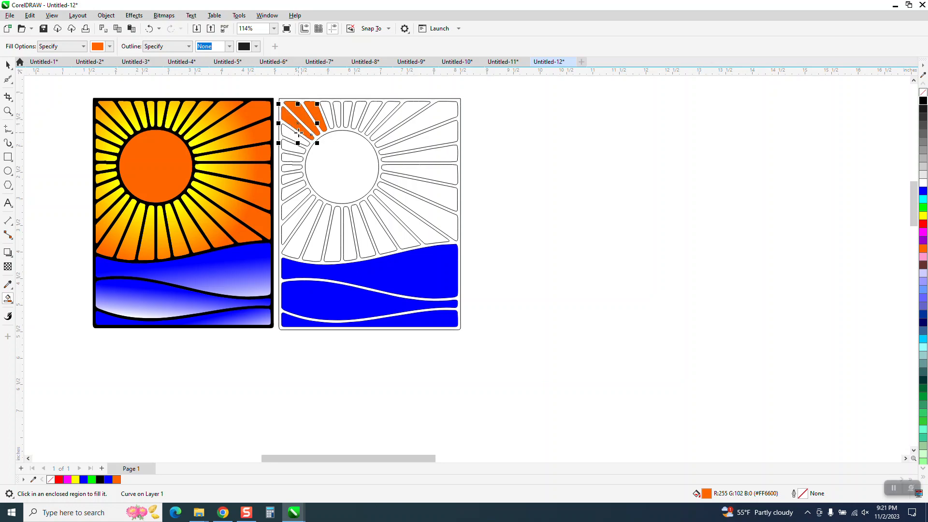
left_click(293, 135)
left_click(293, 145)
left_click(293, 156)
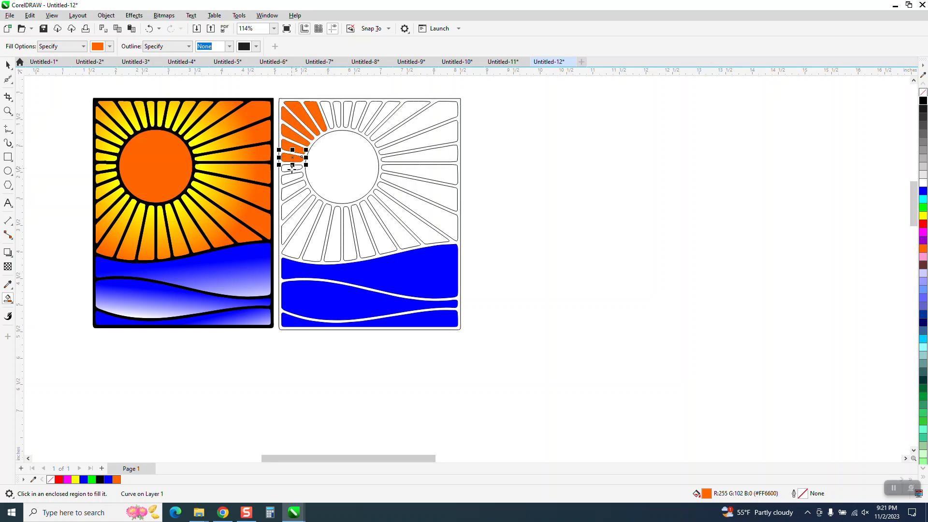
left_click(292, 166)
left_click(293, 177)
left_click(294, 190)
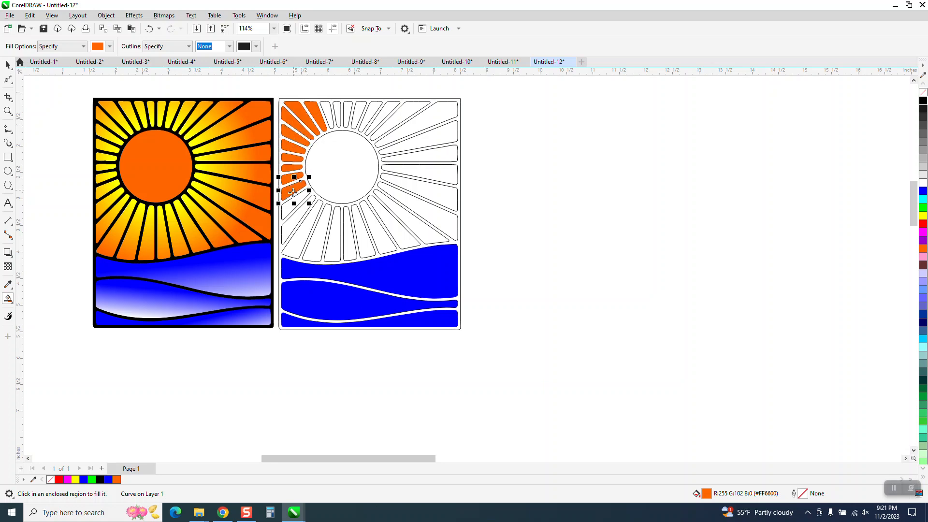
left_click(293, 206)
left_click(295, 217)
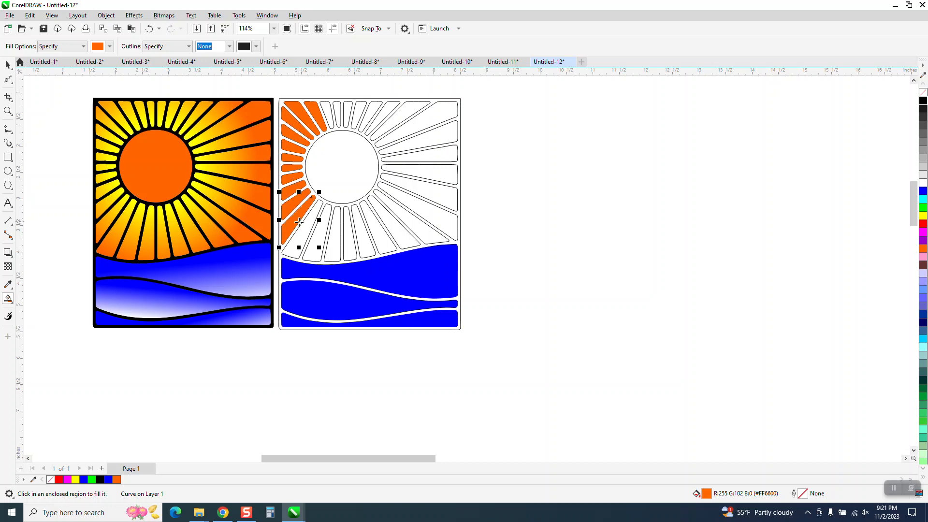
left_click(301, 229)
left_click(326, 237)
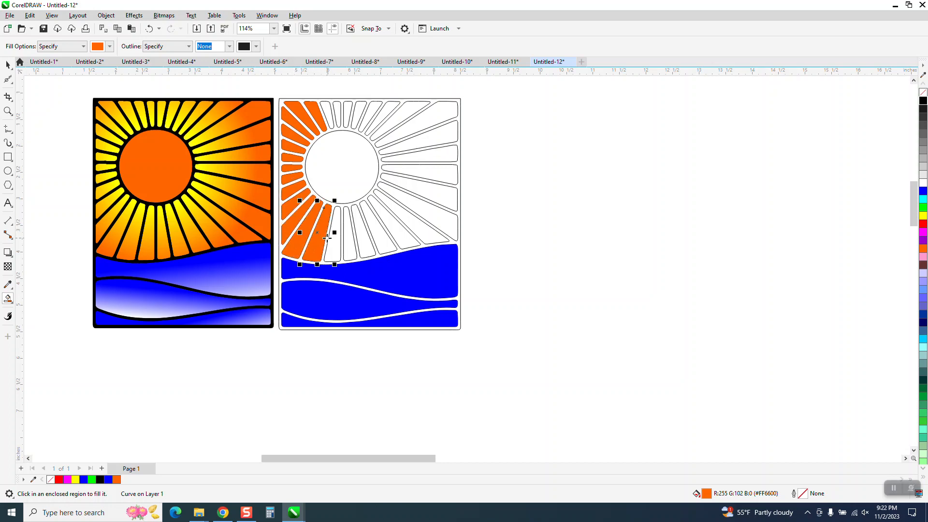
left_click(336, 237)
left_click(347, 236)
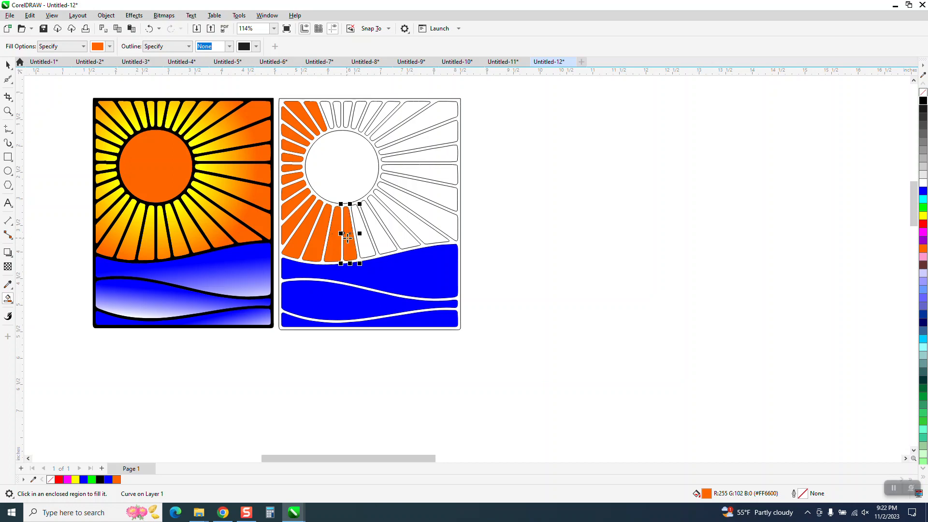
left_click(361, 233)
left_click(375, 231)
left_click(394, 226)
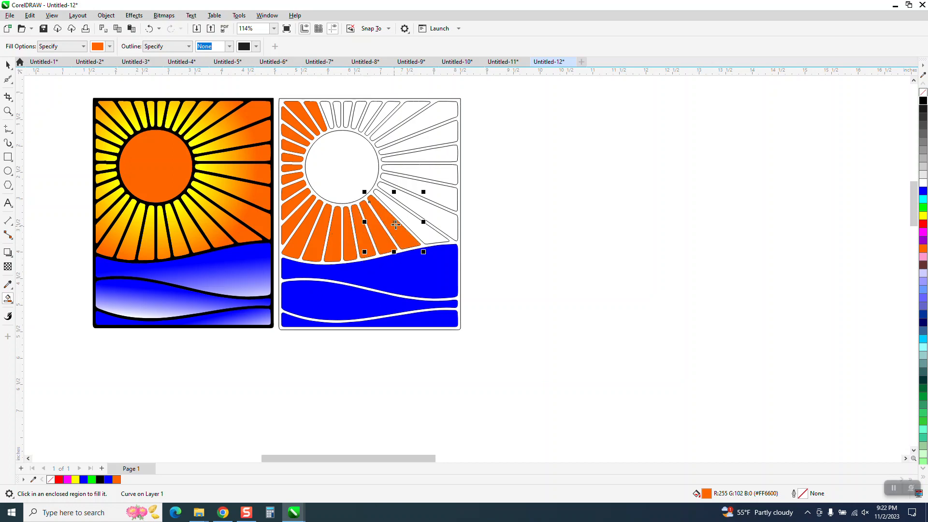
left_click(403, 213)
left_click(414, 198)
left_click(417, 190)
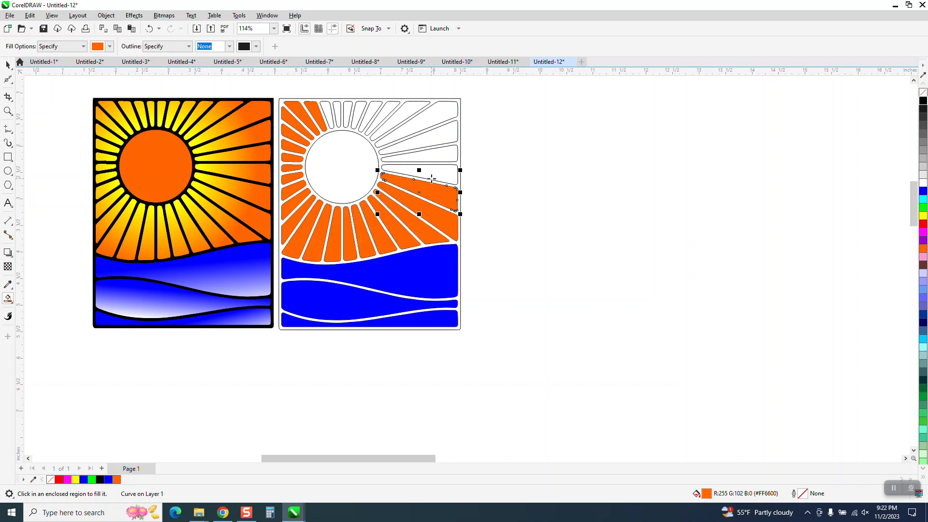
left_click(433, 174)
left_click(436, 157)
left_click(433, 140)
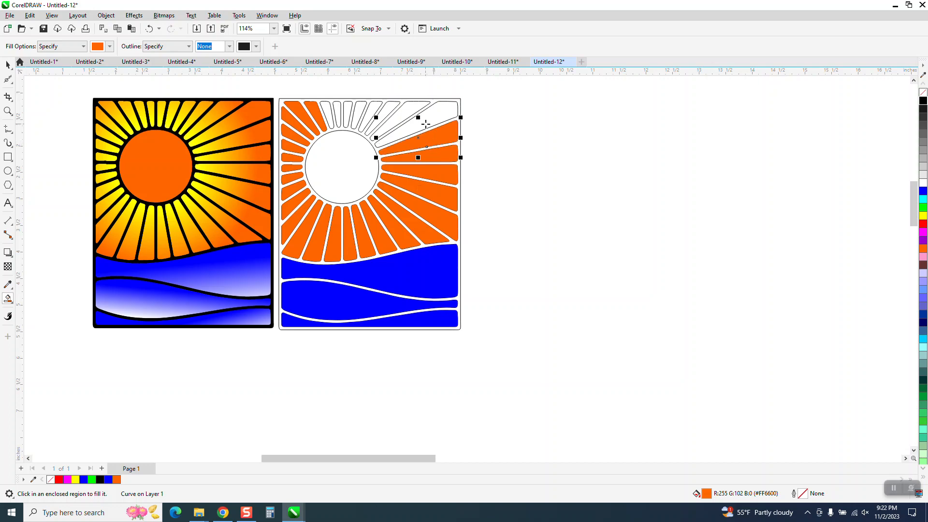
left_click(430, 121)
left_click(410, 110)
left_click(384, 110)
left_click(365, 108)
left_click(355, 107)
left_click(346, 108)
left_click(337, 107)
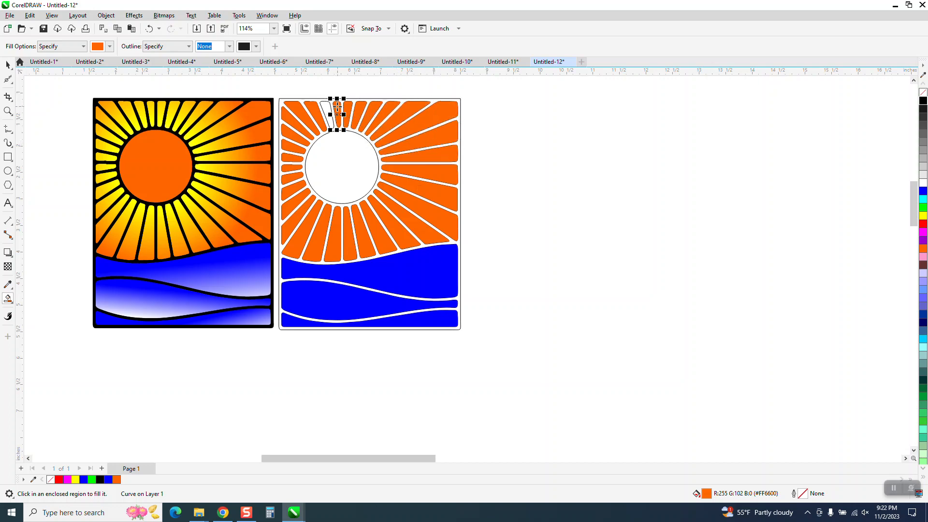
left_click(328, 107)
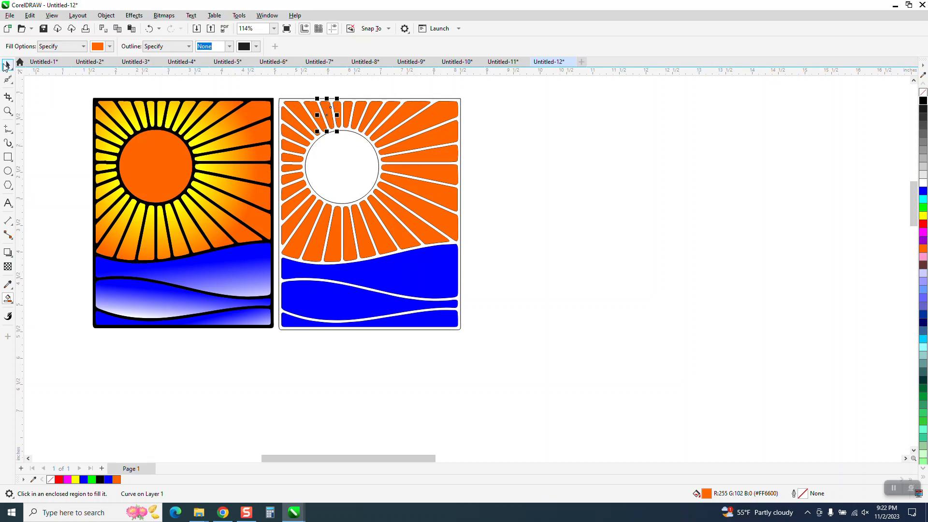
Select all the orange ray shapes and nudge them 6 inches right, off the outlined design
left_click(6, 65)
left_click_drag(271, 106, 469, 274)
key("Right")
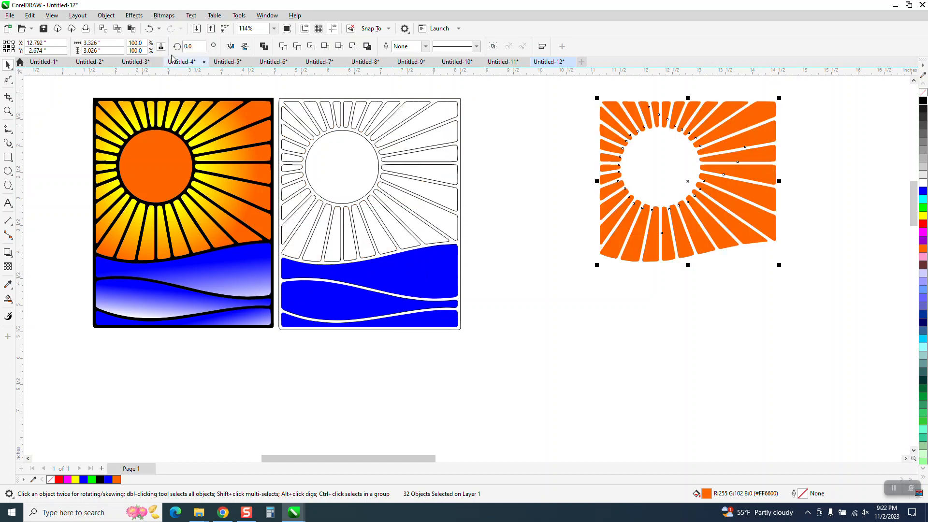
Group the orange rays and try an elliptical fountain fill across the group
left_click(106, 15)
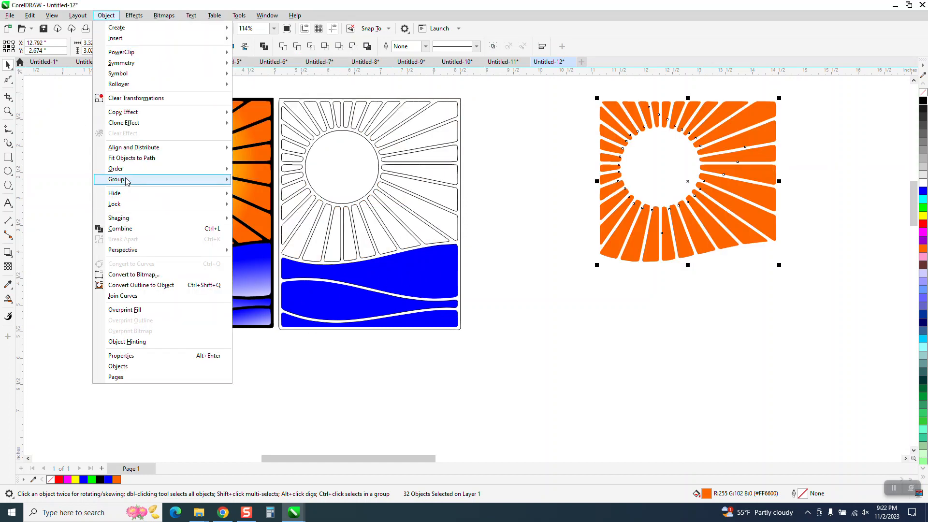
mouse_move(187, 180)
left_click(244, 180)
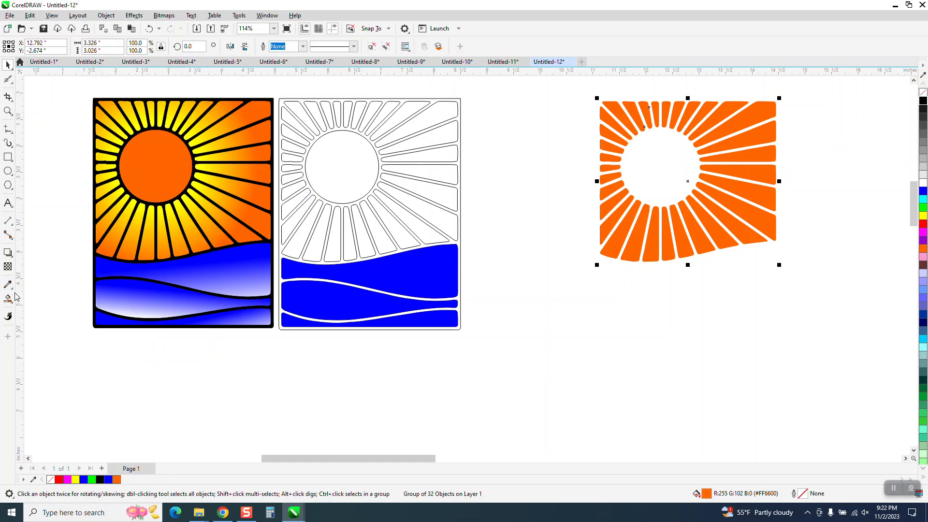
left_click(12, 303)
left_click(32, 299)
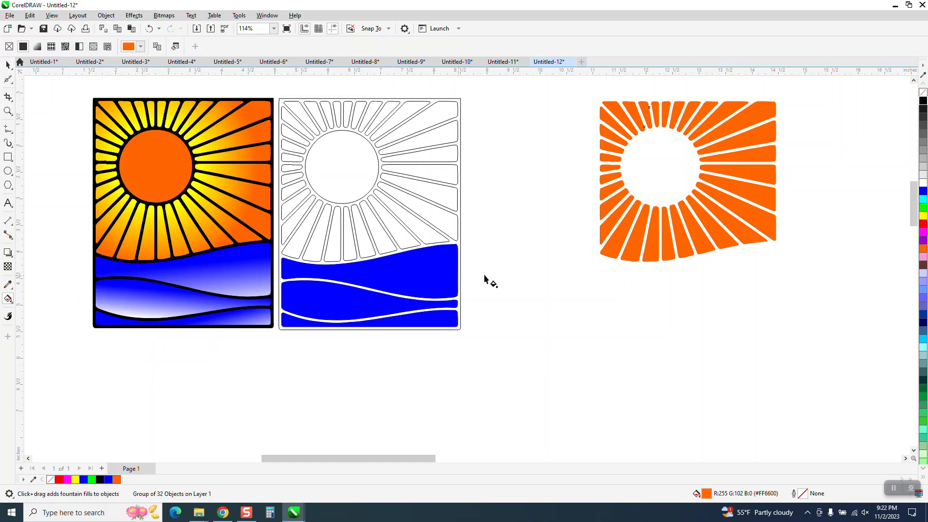
left_click_drag(639, 226, 756, 173)
left_click(172, 48)
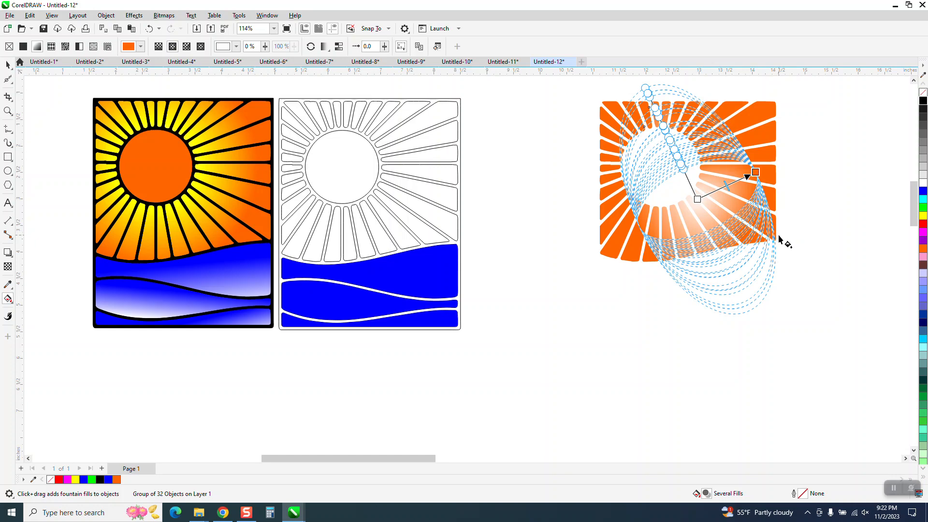
Undo the fountain fill and the grouping of the orange rays
left_click(148, 30)
left_click(149, 29)
left_click(148, 29)
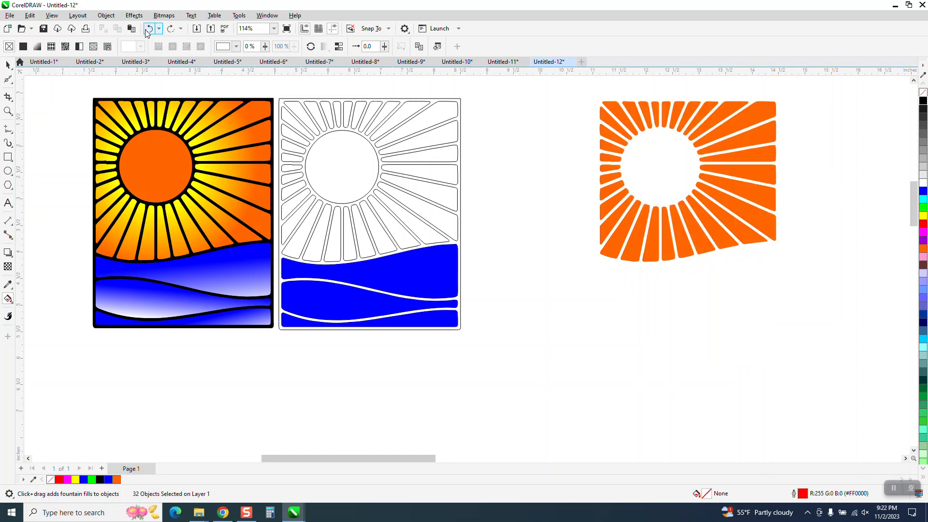
left_click(149, 29)
left_click(171, 29)
Select all the separate orange ray shapes and combine them into a single curve
left_click(8, 64)
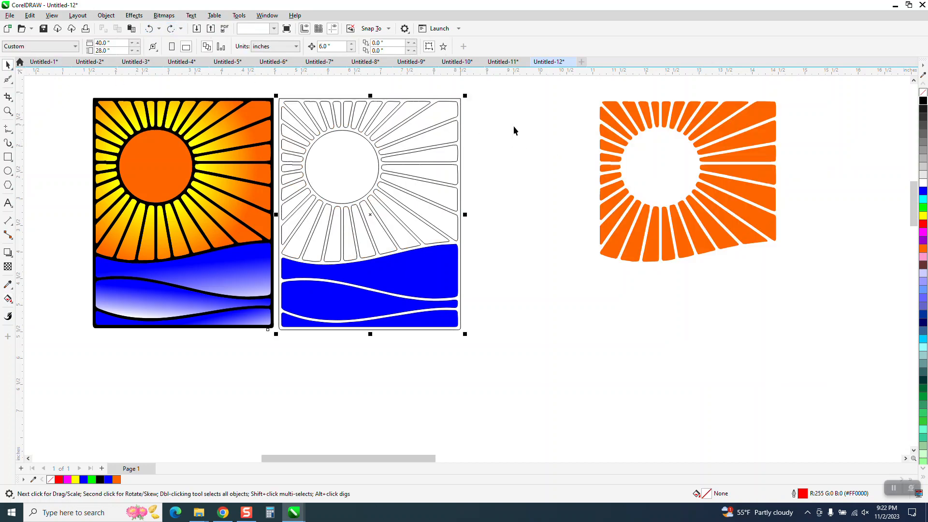
left_click(602, 115)
left_click_drag(585, 95, 838, 311)
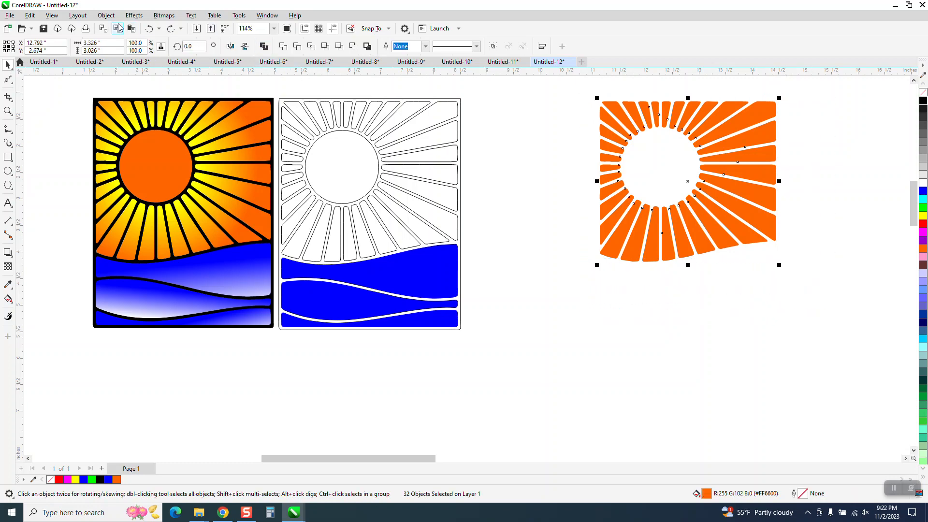
left_click(105, 15)
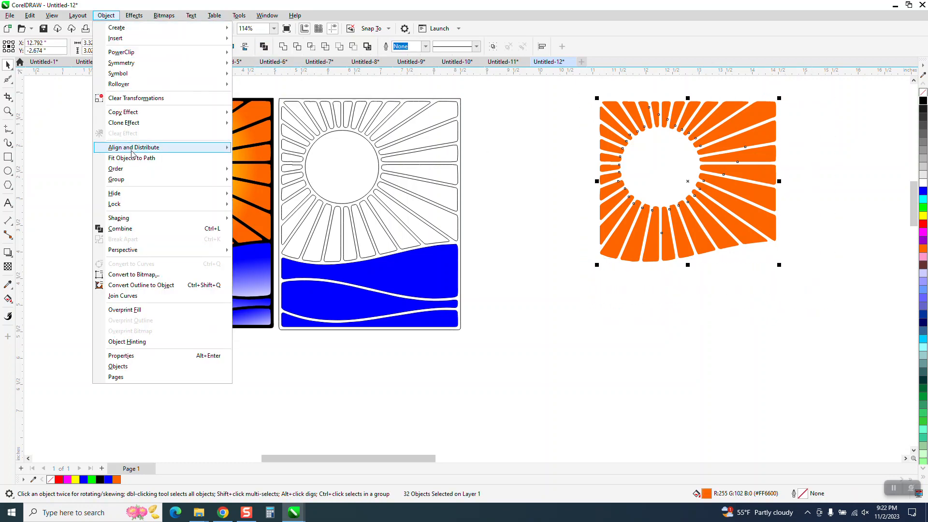
left_click(137, 229)
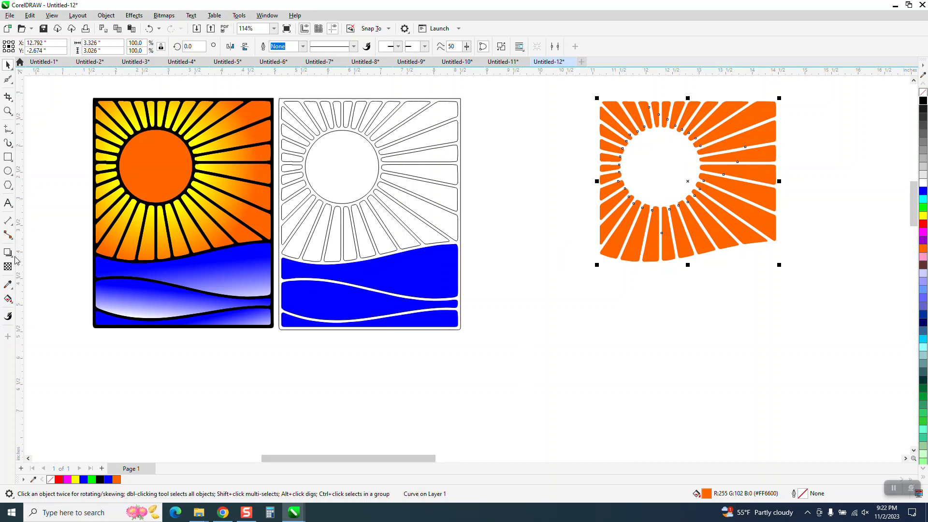
Apply an elliptical fountain fill to the combined rays and centre it in the middle of the circular opening
left_click(11, 301)
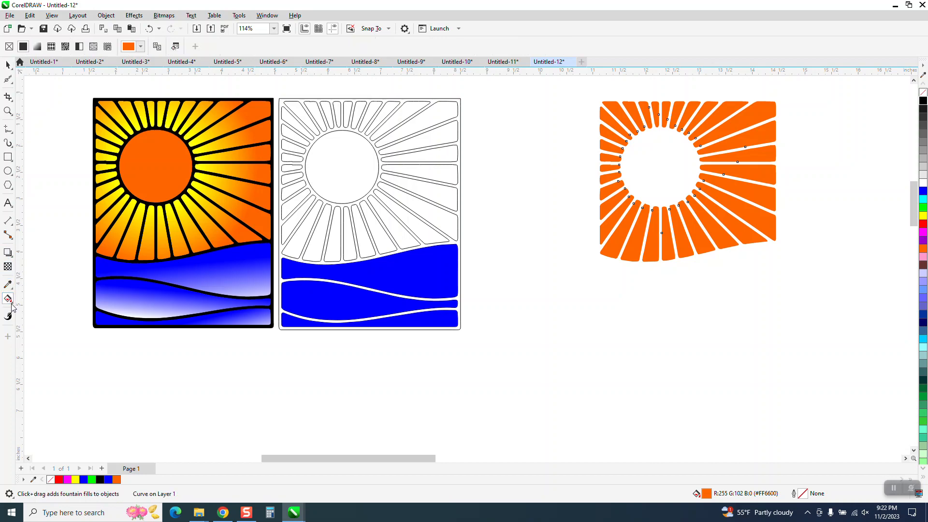
left_click_drag(625, 209, 757, 145)
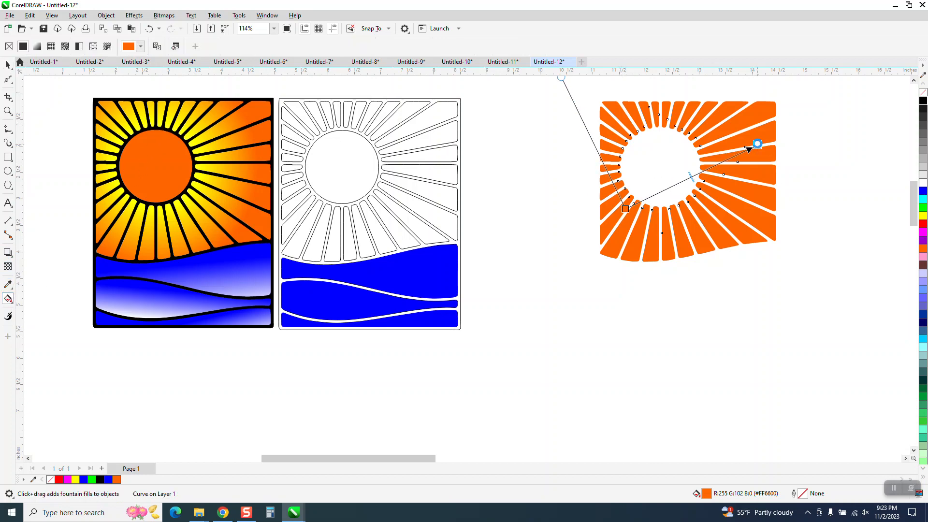
left_click(173, 46)
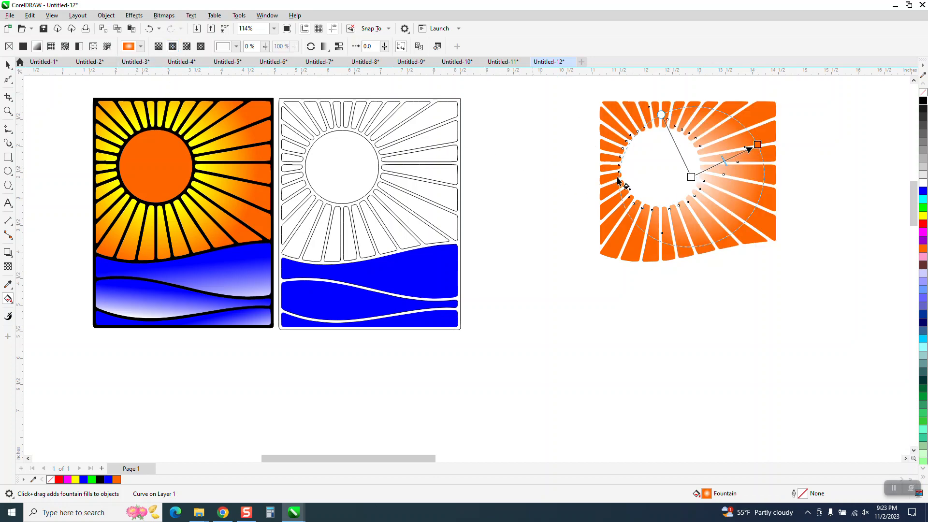
left_click_drag(690, 177, 660, 170)
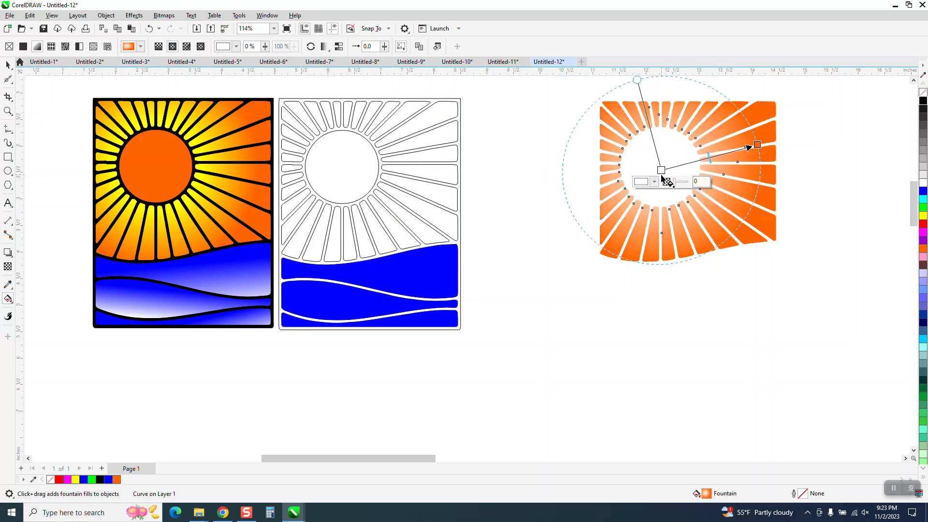
mouse_move(757, 145)
left_mouse_down()
mouse_move(742, 149)
mouse_move(777, 132)
mouse_move(757, 145)
left_mouse_up()
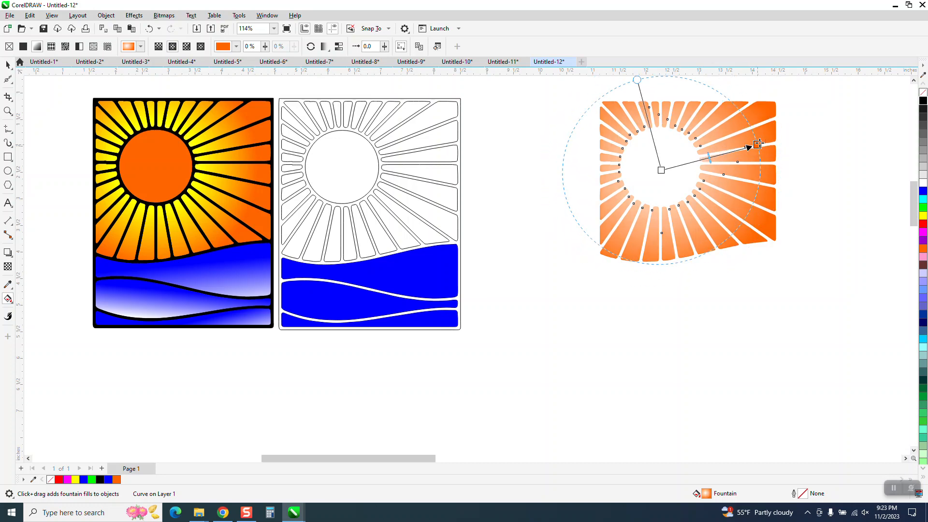
Colour the centre of the rays' gradient yellow and add a second yellow colour node at the 72% position
left_click_drag(923, 216, 837, 215)
left_click_drag(779, 208, 661, 170)
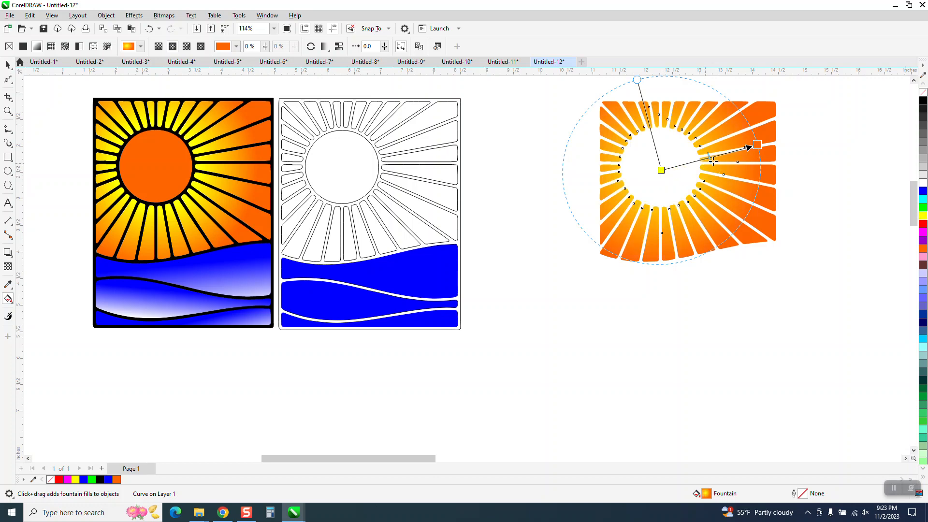
left_click_drag(923, 216, 674, 167)
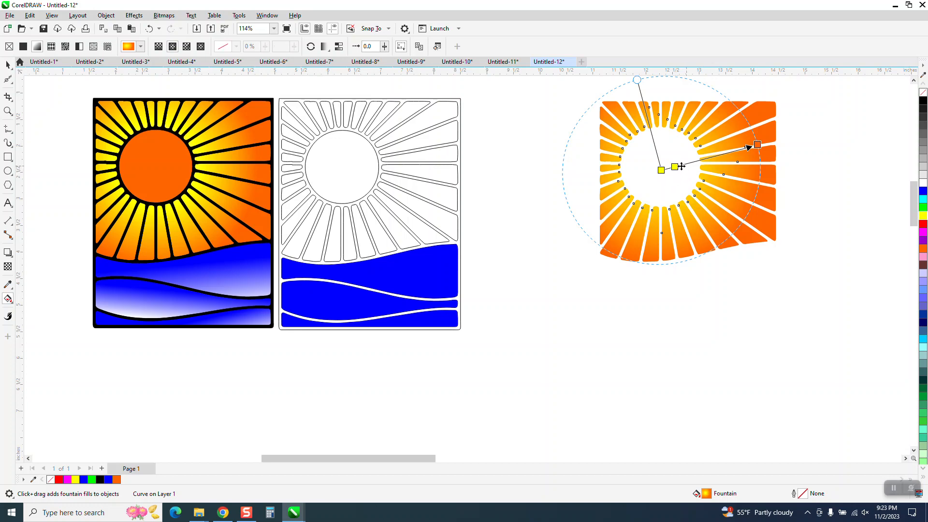
left_click_drag(677, 169, 689, 164)
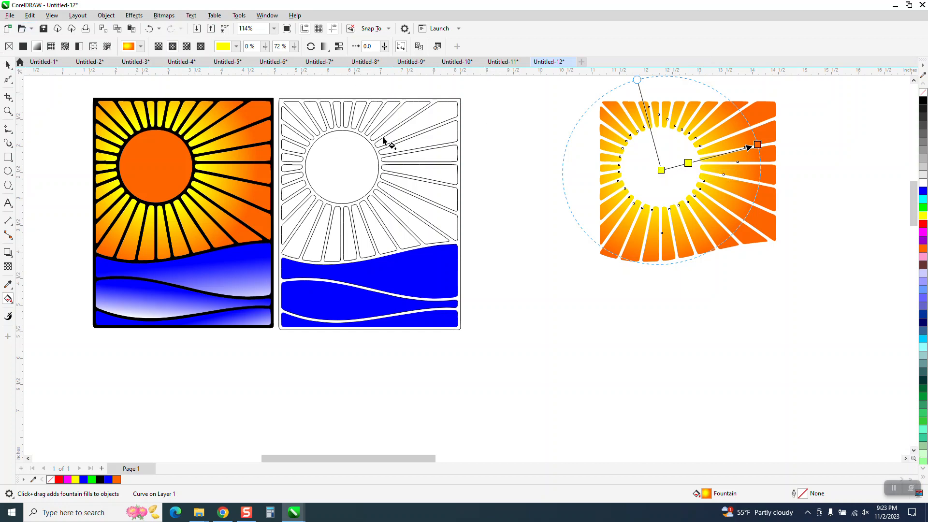
Nudge the orange sun circle 6 inches left into the middle of the gradient rays and select both objects
left_click(8, 64)
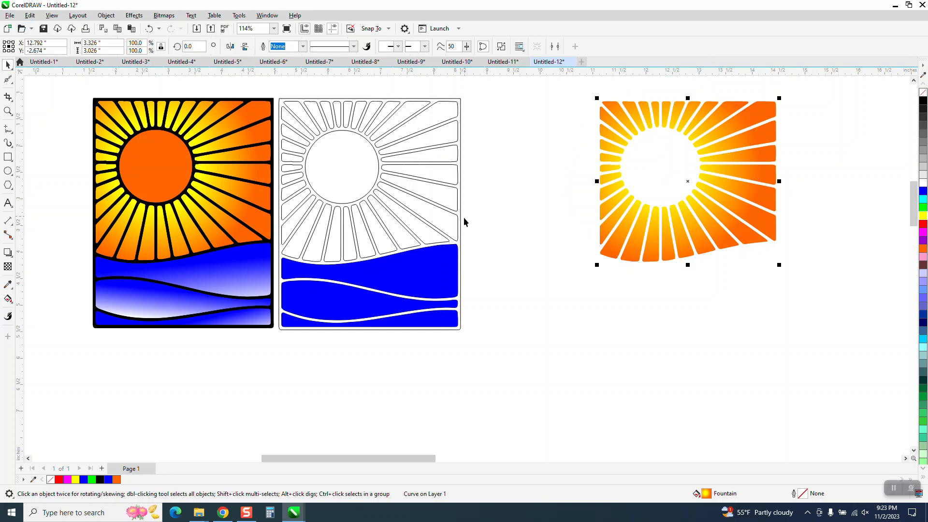
scroll(463, 221, "down", 1)
left_click(860, 196)
key("Left")
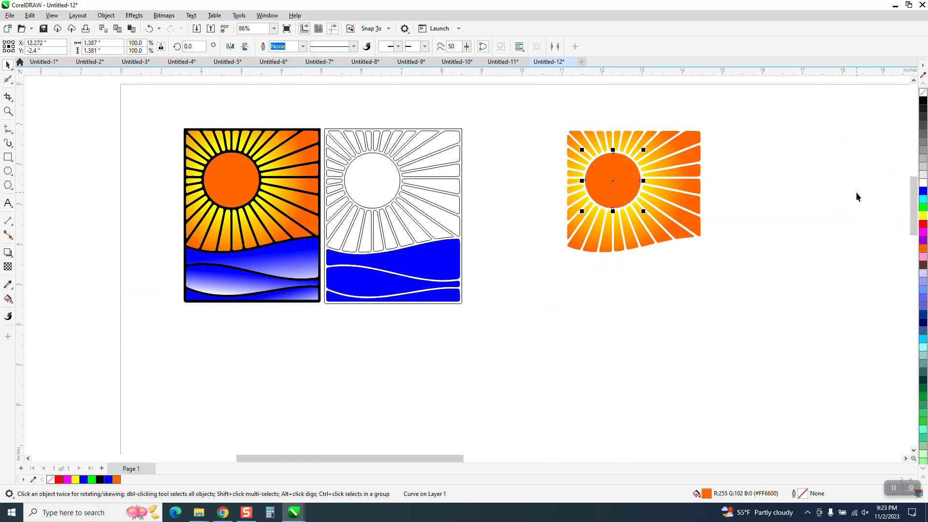
left_click_drag(545, 116, 722, 269)
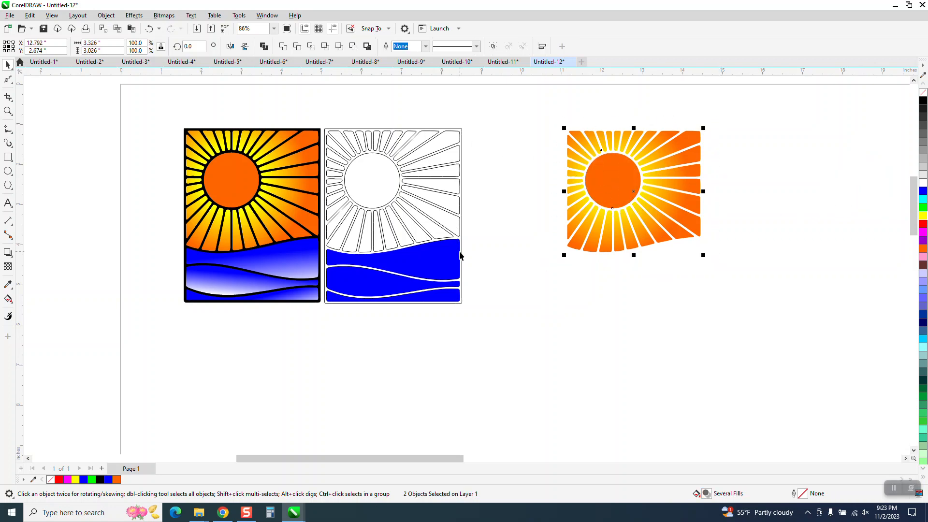
Nudge each of the three blue wave shapes 6 inches right so they sit below the gradient rays
left_click(456, 256)
key("Right")
left_click(440, 290)
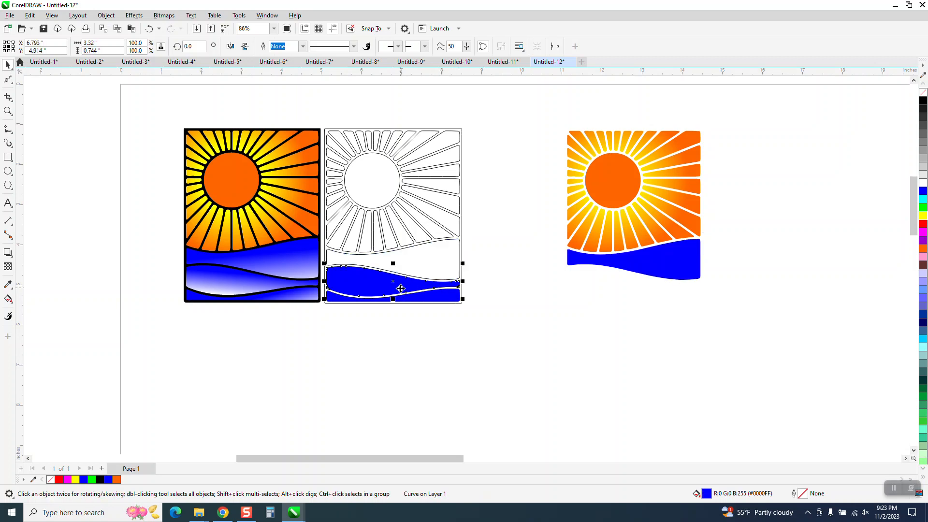
key("Right")
left_click(437, 297)
key("Right")
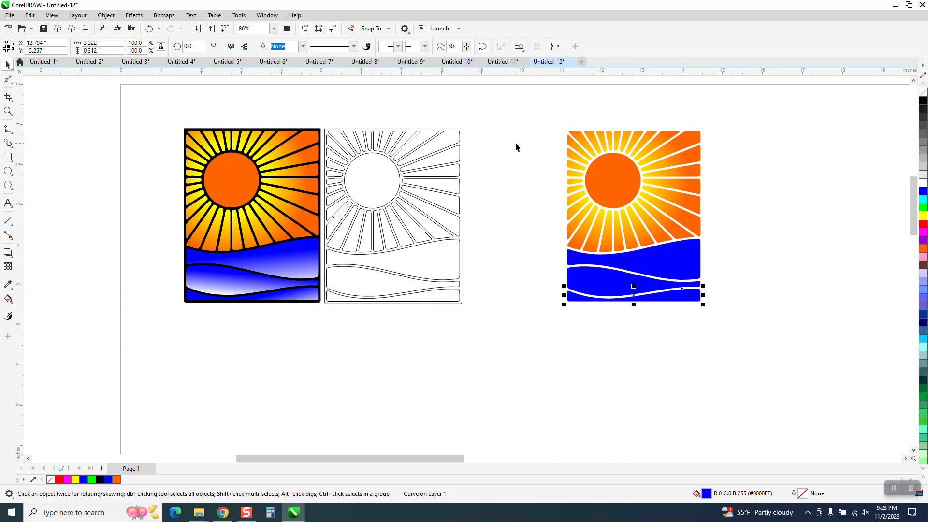
Smart-fill the line work of the emptied outline design with black
left_click(8, 299)
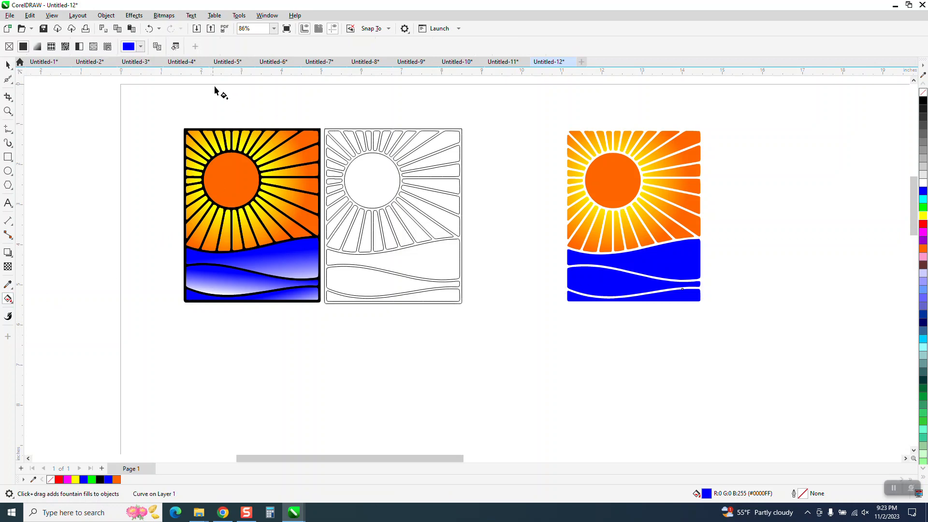
left_click(11, 304)
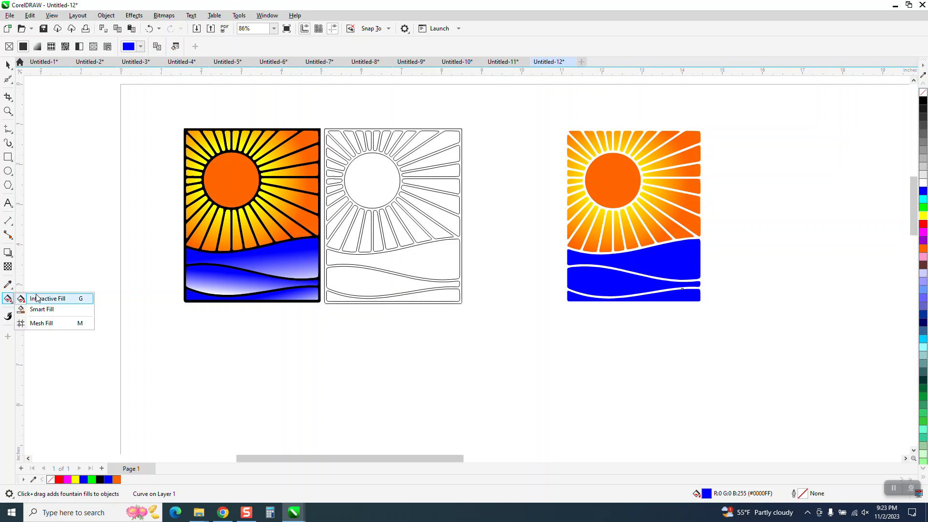
left_click(40, 309)
left_click(109, 47)
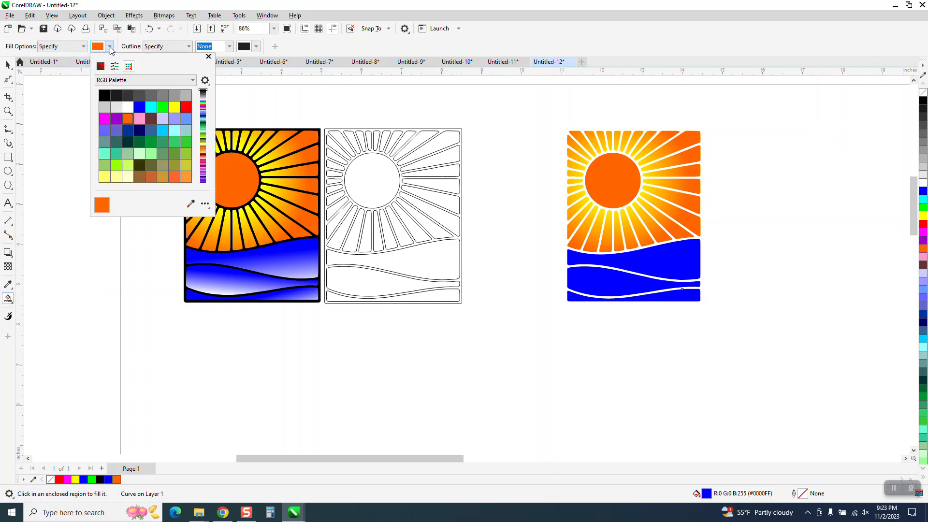
left_click(105, 95)
left_click(393, 161)
left_click(390, 157)
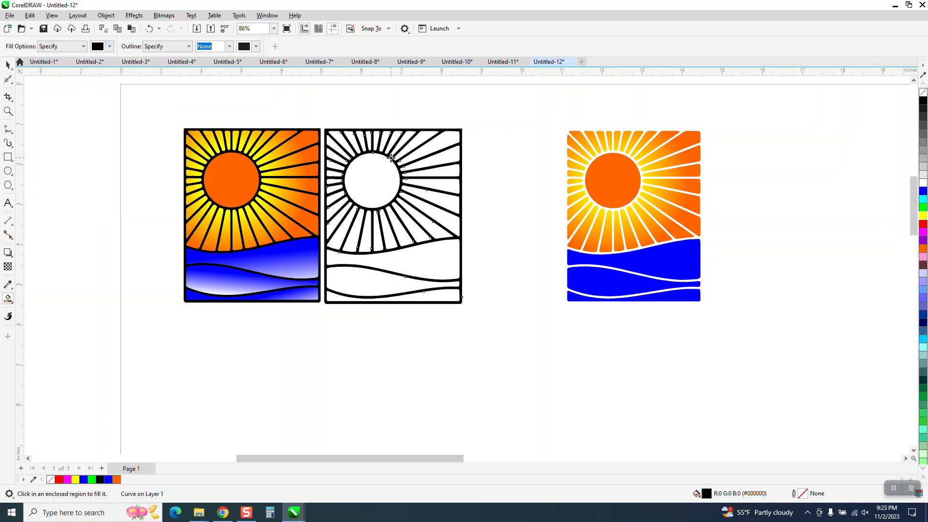
Try all the coloured shapes on the black line art by nudging them 6 inches left and back again
left_click(7, 64)
mouse_move(537, 123)
left_mouse_down()
mouse_move(541, 171)
mouse_move(735, 338)
mouse_move(739, 329)
left_mouse_up()
key("Left")
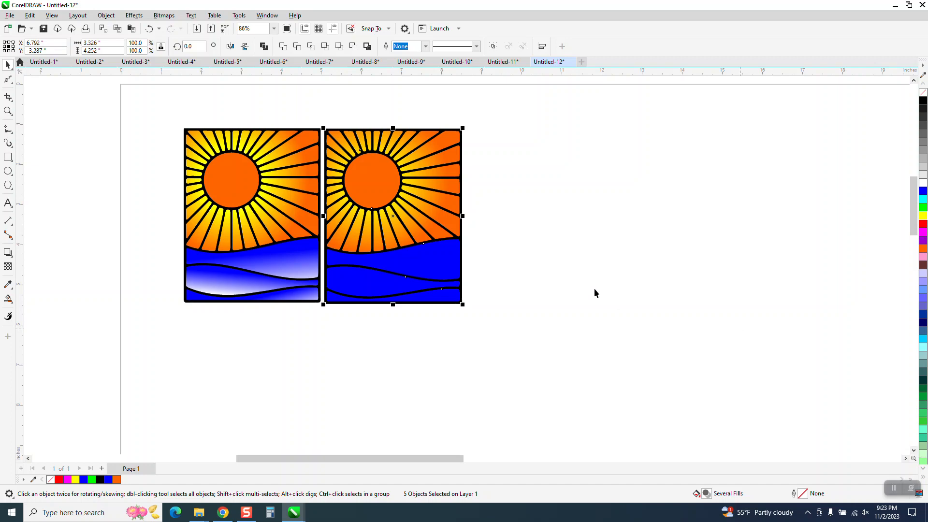
key("Right")
left_click(568, 334)
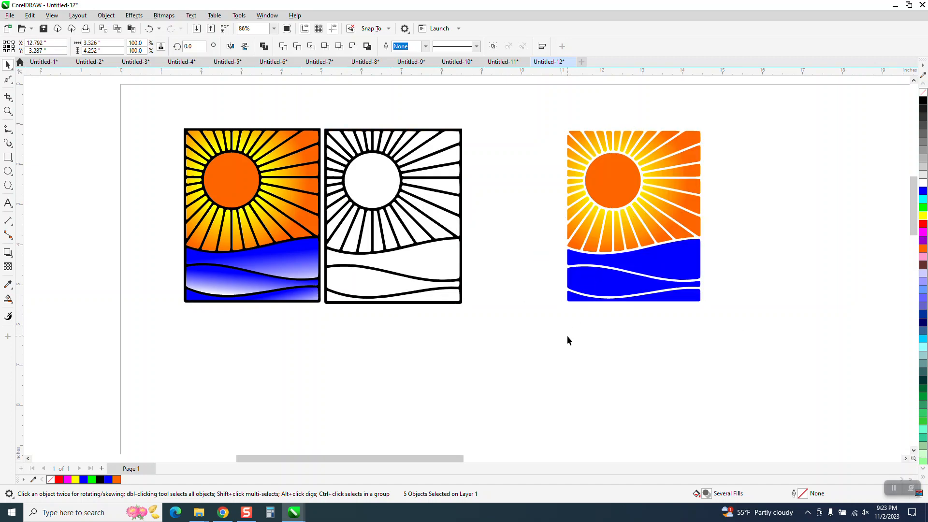
Give each of the three blue waves a linear fountain fill running downward from blue to white
left_click(672, 259)
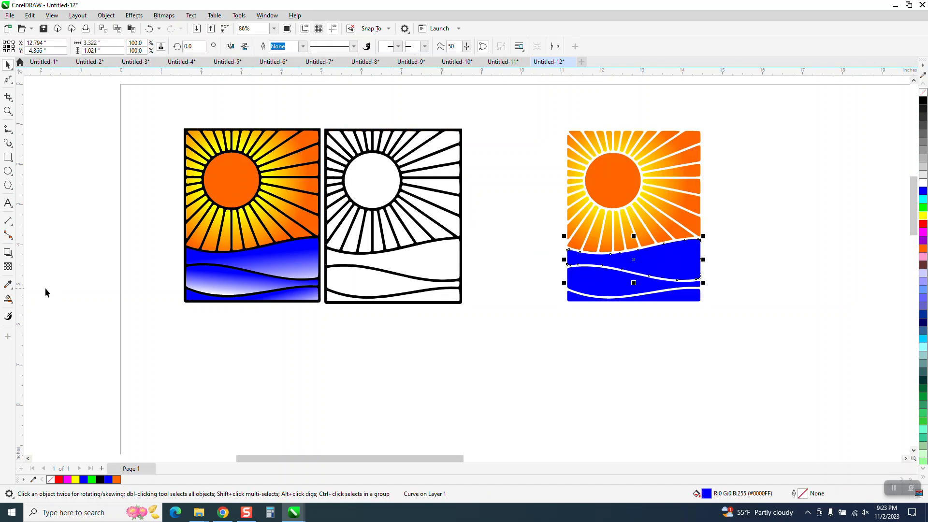
left_click(11, 301)
left_click(11, 302)
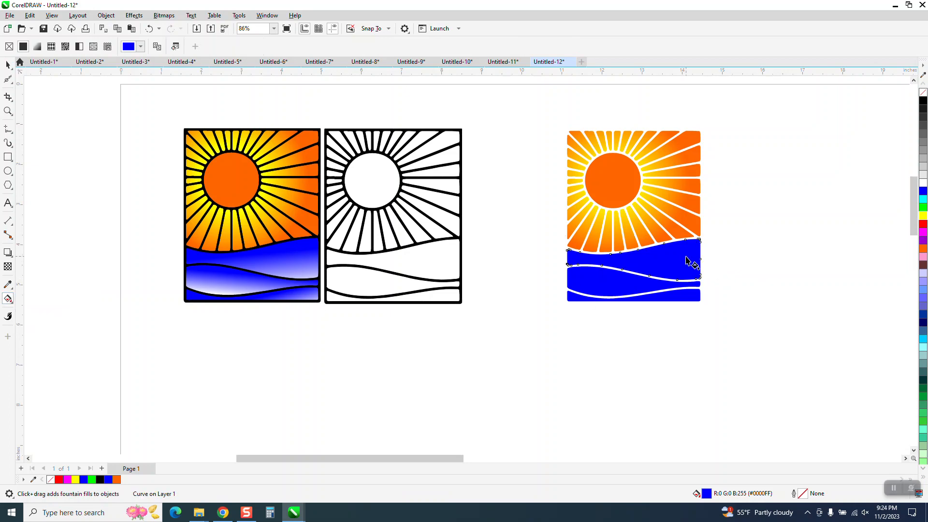
left_click_drag(682, 246, 680, 289)
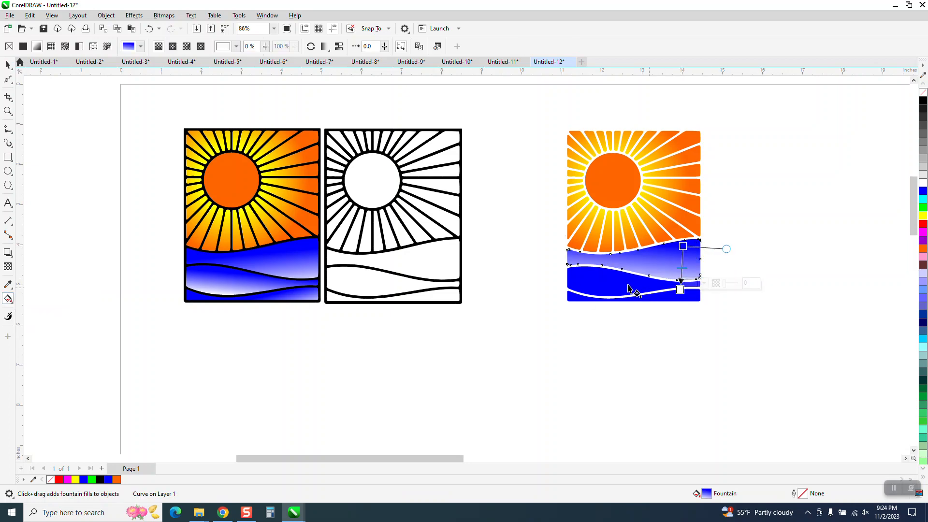
left_click_drag(609, 275, 607, 300)
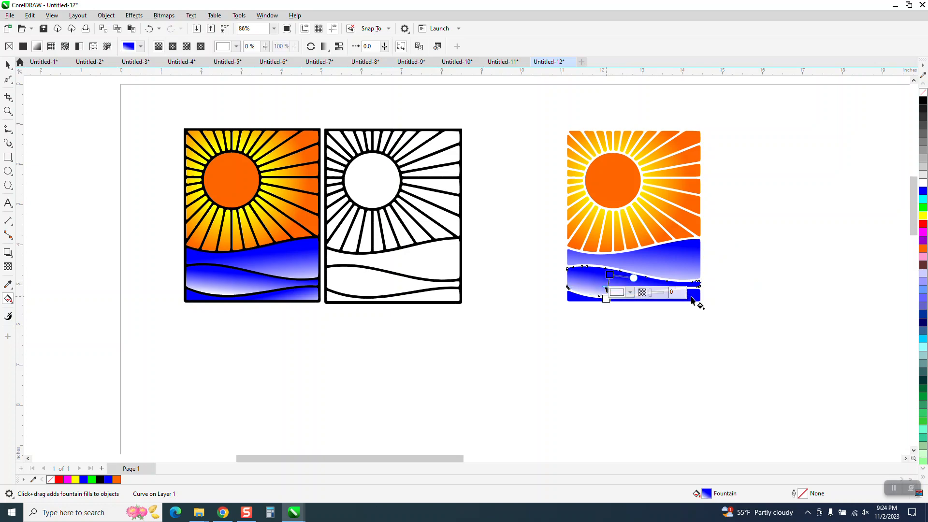
left_click_drag(695, 293, 696, 303)
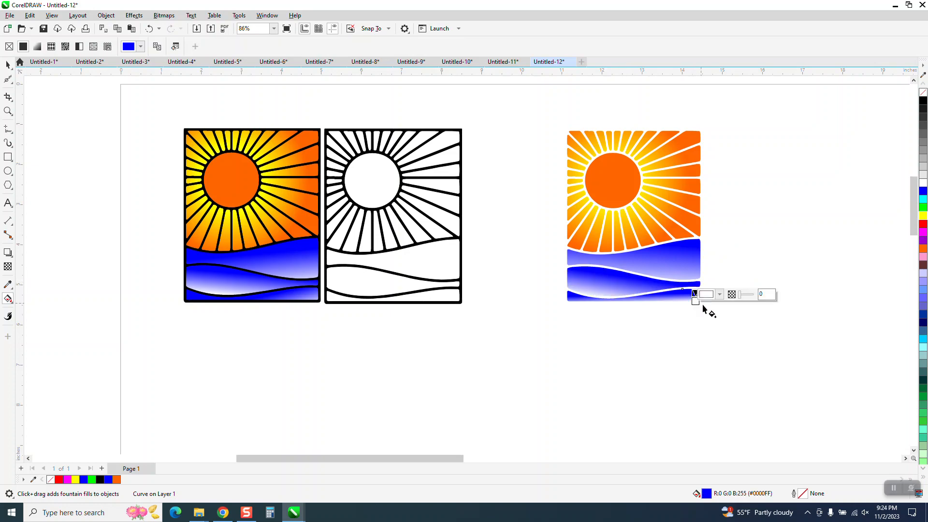
Select all the coloured sun, ray and wave shapes and nudge them 6 inches left onto the black line art
key("space")
left_click_drag(556, 122, 731, 334)
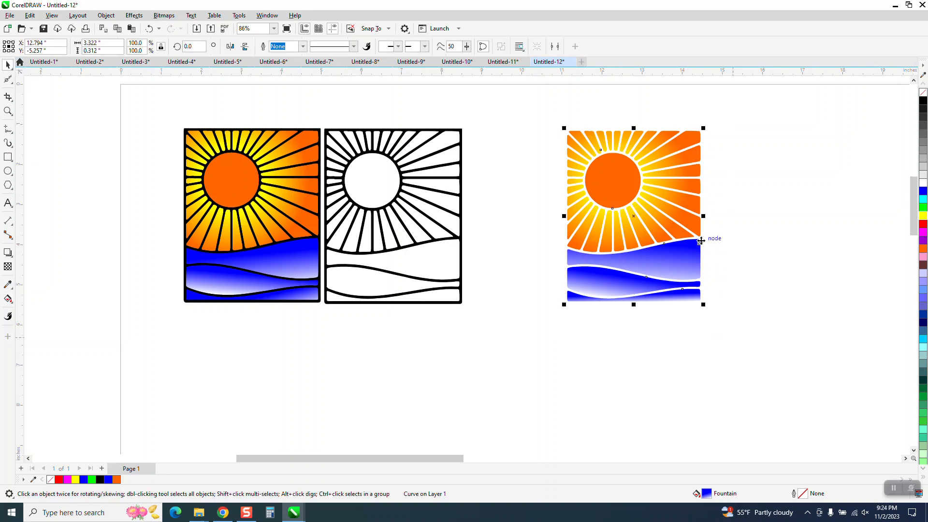
key("Left")
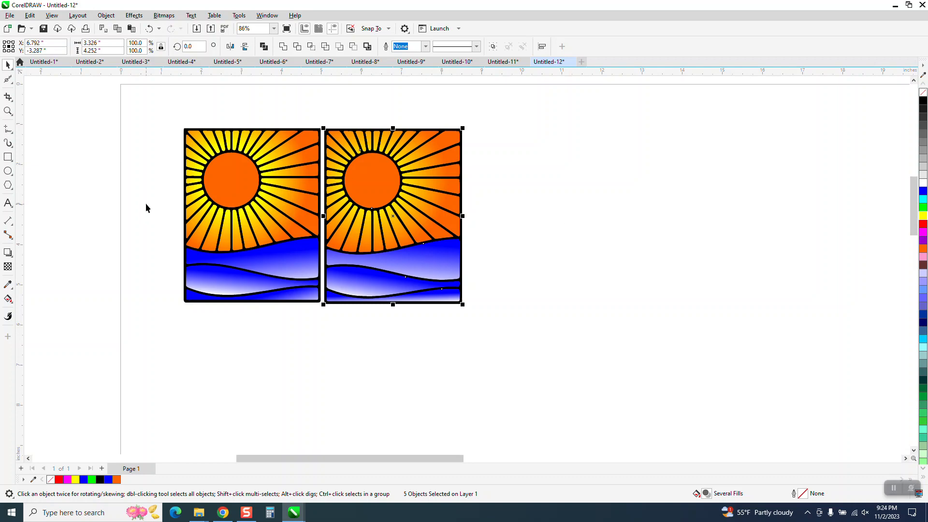
Examine the rays around both suns up close and compare the coloured design with the finished example
left_click(8, 110)
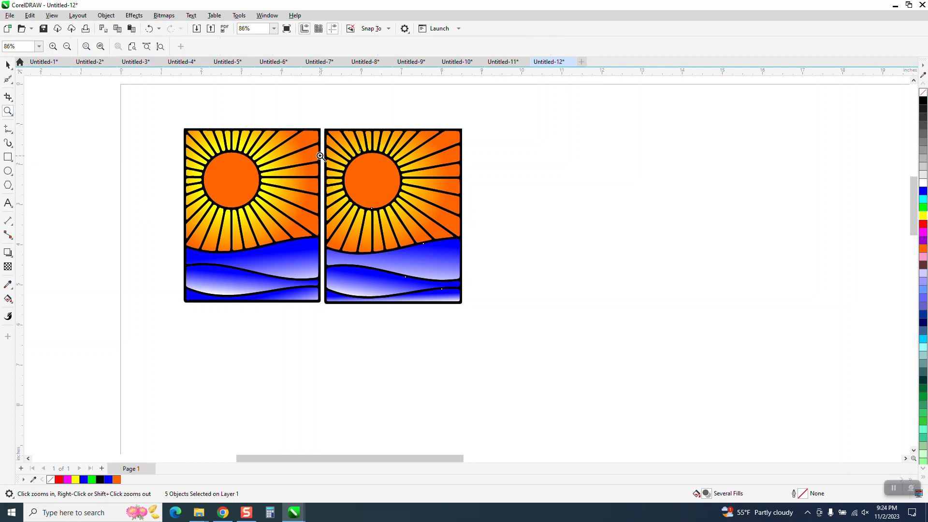
left_click_drag(319, 156, 387, 208)
scroll(385, 215, "down", 5)
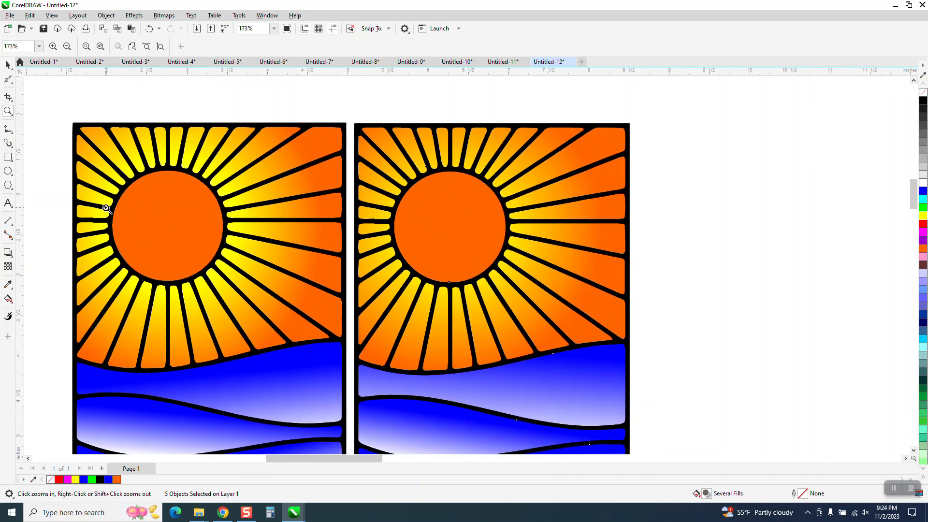
left_click_drag(73, 211, 127, 240)
scroll(348, 220, "down", 8)
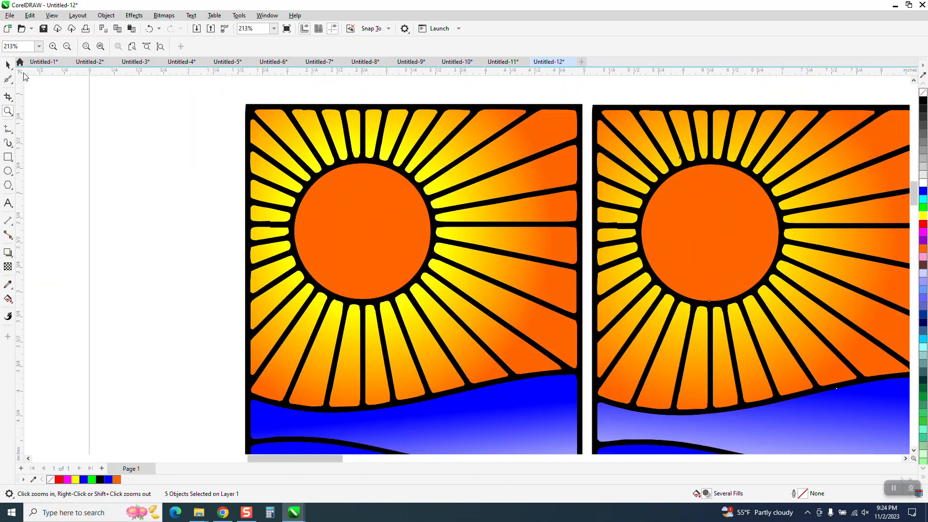
left_click(9, 65)
scroll(128, 211, "down", 2)
left_click(510, 123)
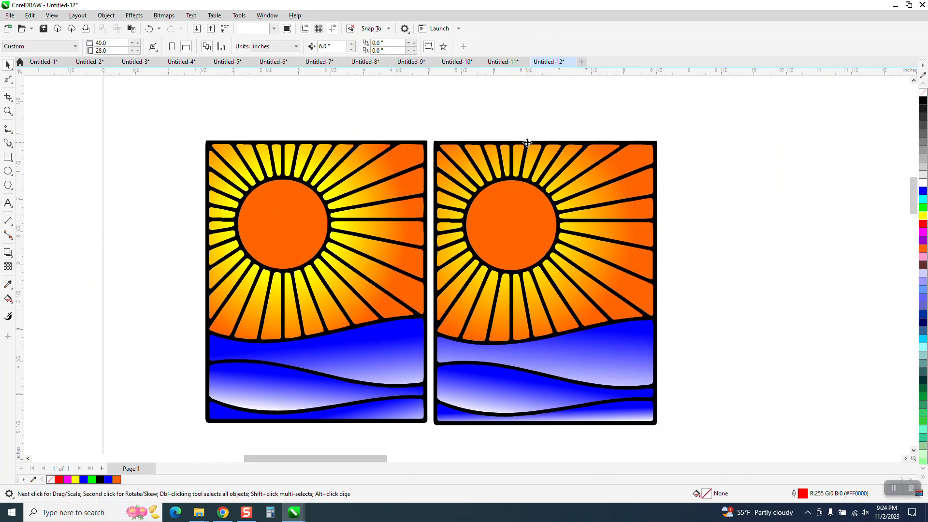
Nudge the black line art of the newly coloured design 6 inches right, remove its fill and give it a black outline
left_click(527, 143)
key("Right")
scroll(527, 143, "down", 1)
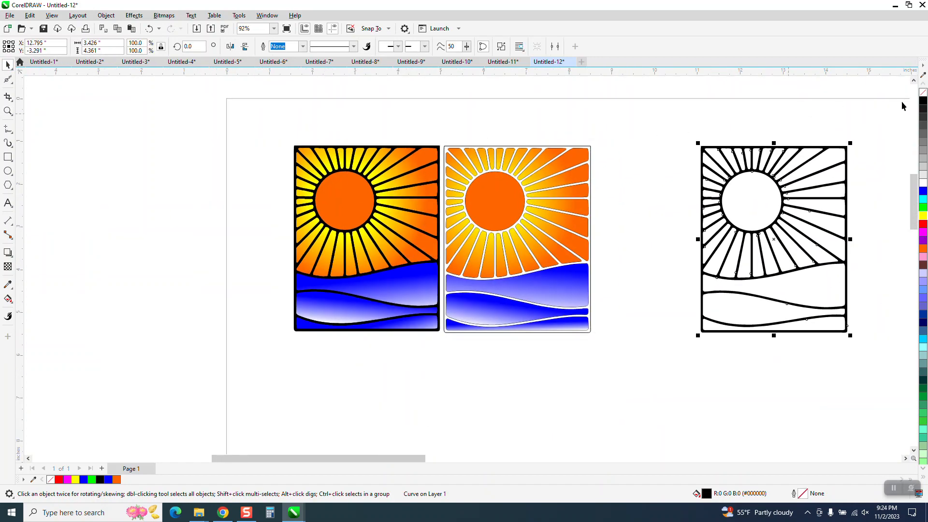
left_click(923, 91)
right_click(923, 100)
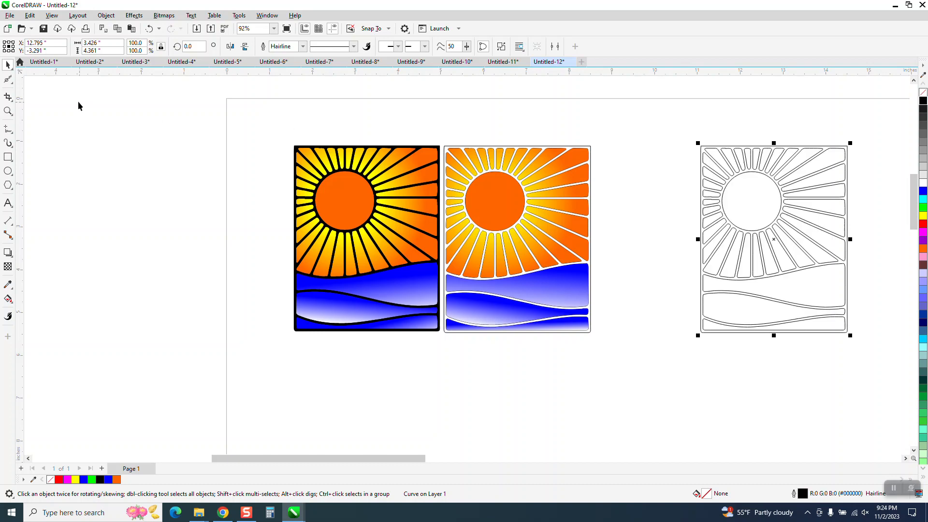
Delete the stray step nodes from the facing edges of the two short rays just left of the sun in the outlined line art
left_click(9, 112)
left_click_drag(683, 193, 725, 226)
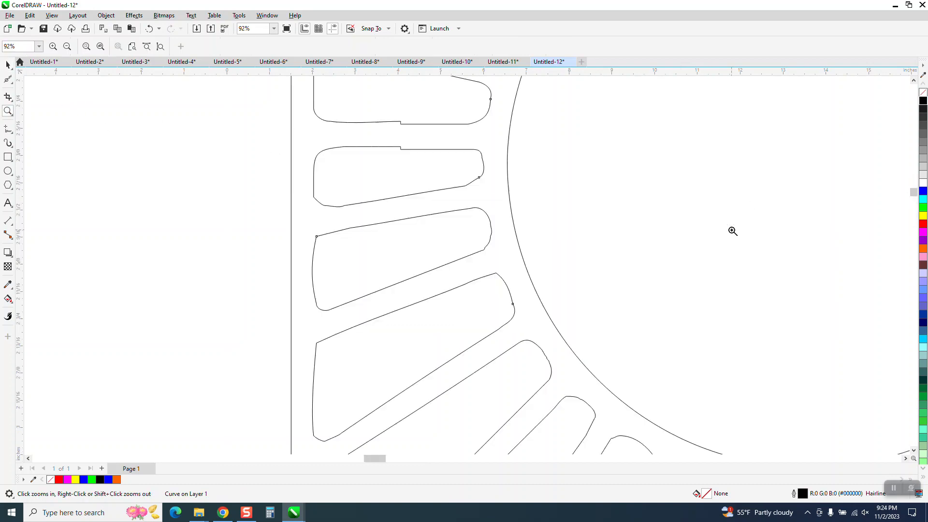
left_click(7, 79)
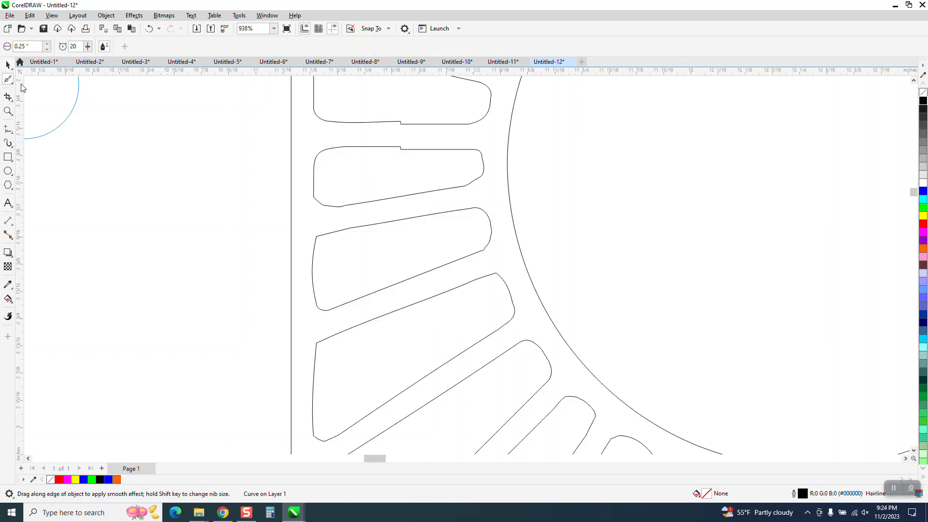
left_click(13, 83)
left_click(37, 80)
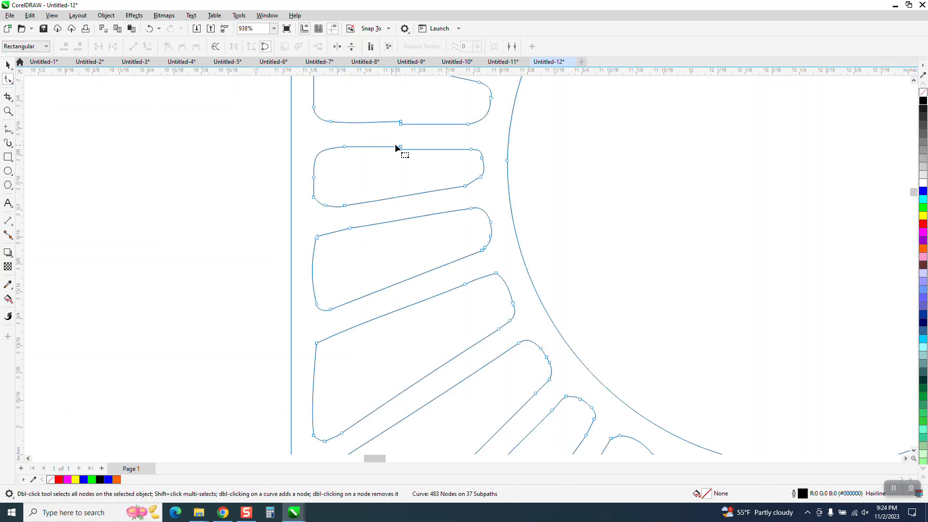
left_click_drag(366, 144, 428, 160)
key("Delete")
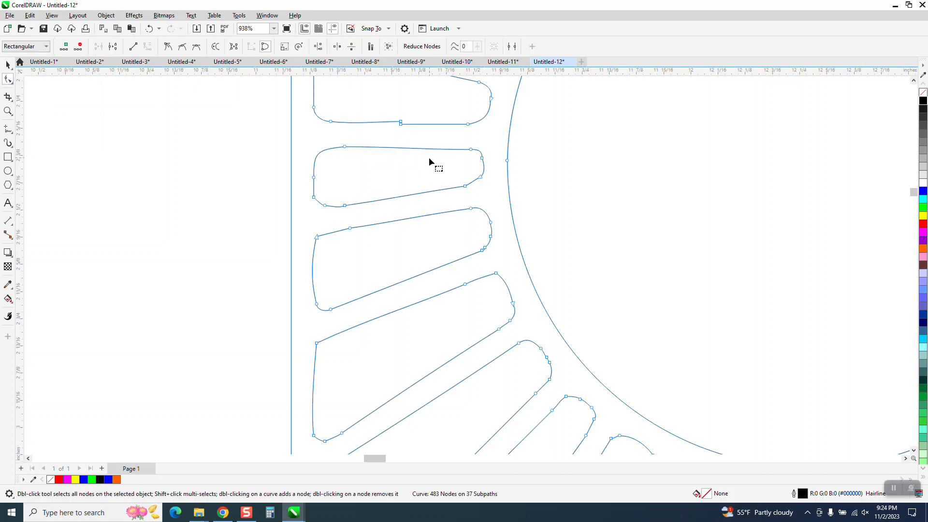
scroll(428, 159, "down", 1)
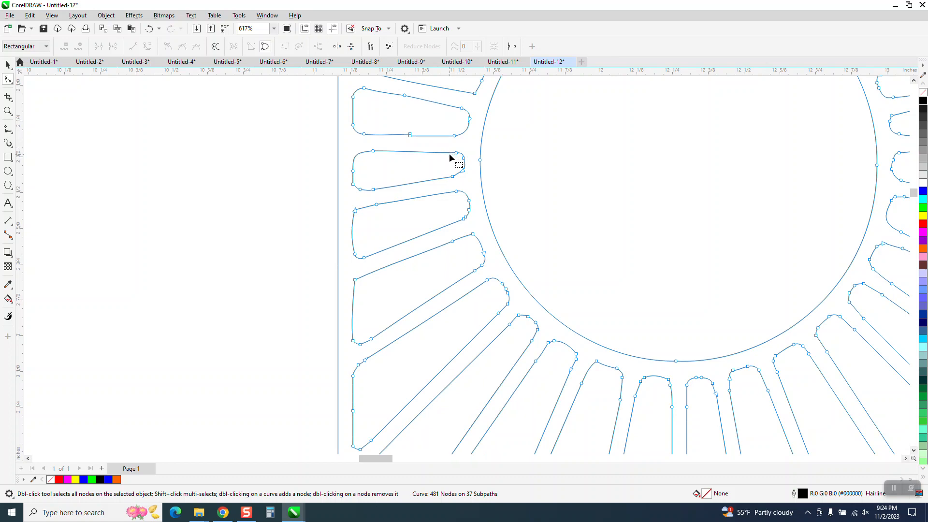
left_click_drag(410, 128, 396, 144)
key("Delete")
Fill the cleaned line art with black and nudge it 6 inches left, back over the coloured shapes
scroll(389, 190, "down", 1)
scroll(414, 221, "down", 2)
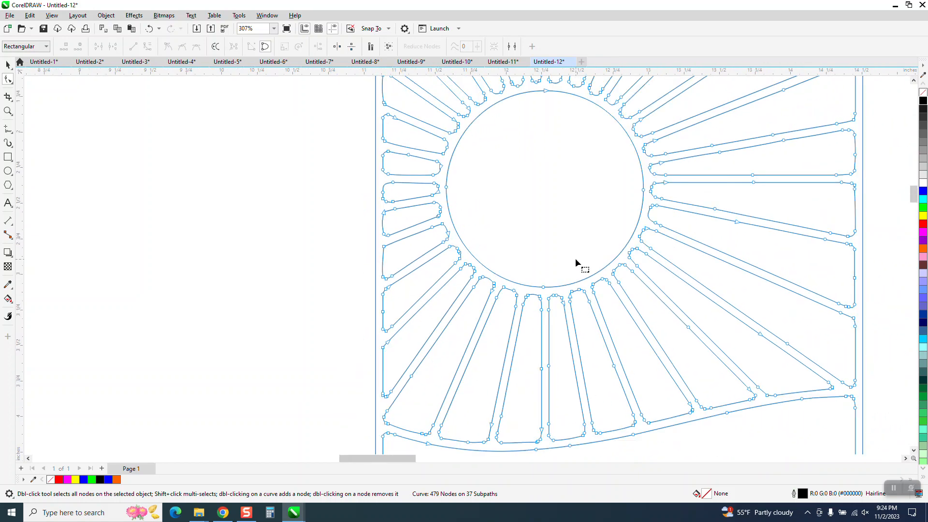
scroll(578, 263, "down", 2)
scroll(574, 263, "down", 1)
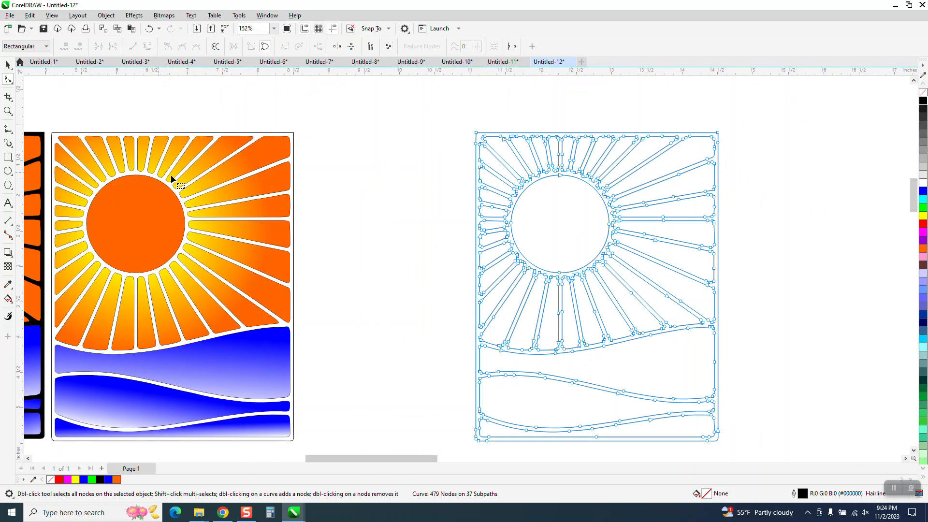
left_click(923, 102)
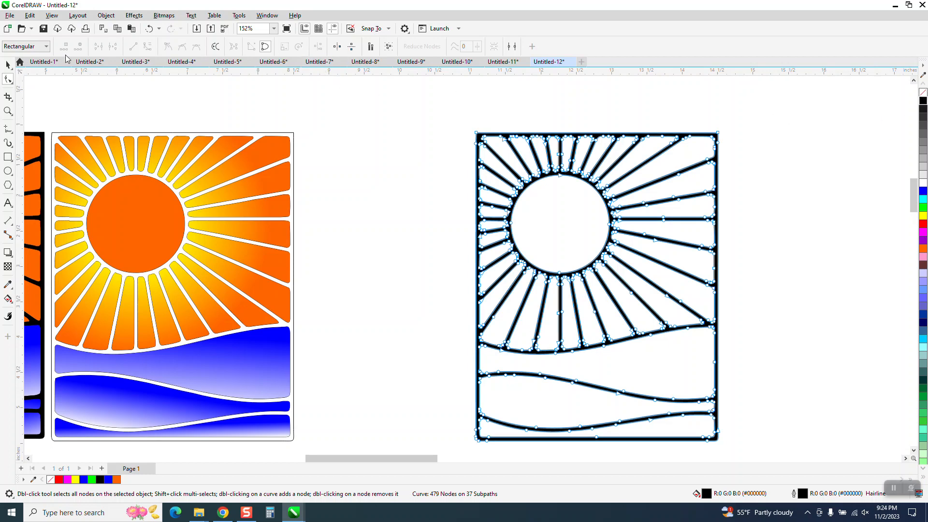
left_click(8, 65)
key("Left")
scroll(383, 150, "down", 1)
scroll(382, 157, "down", 1)
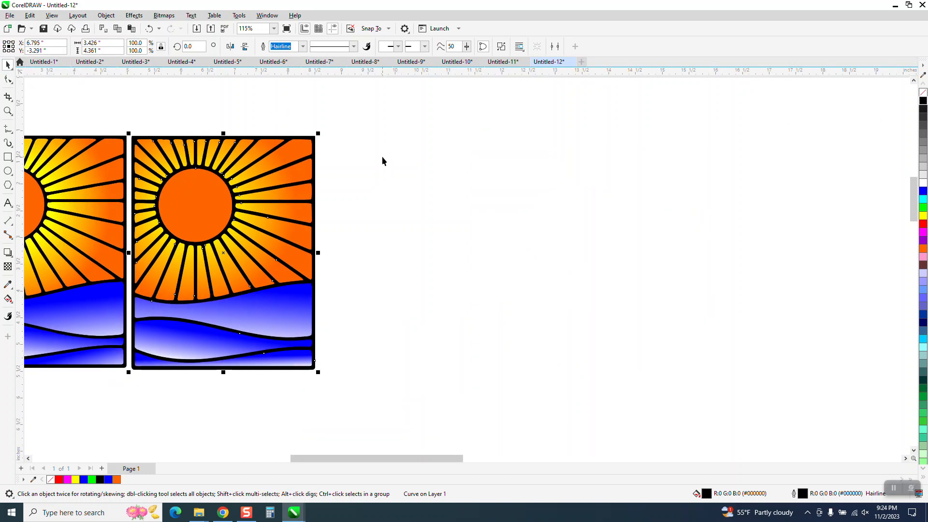